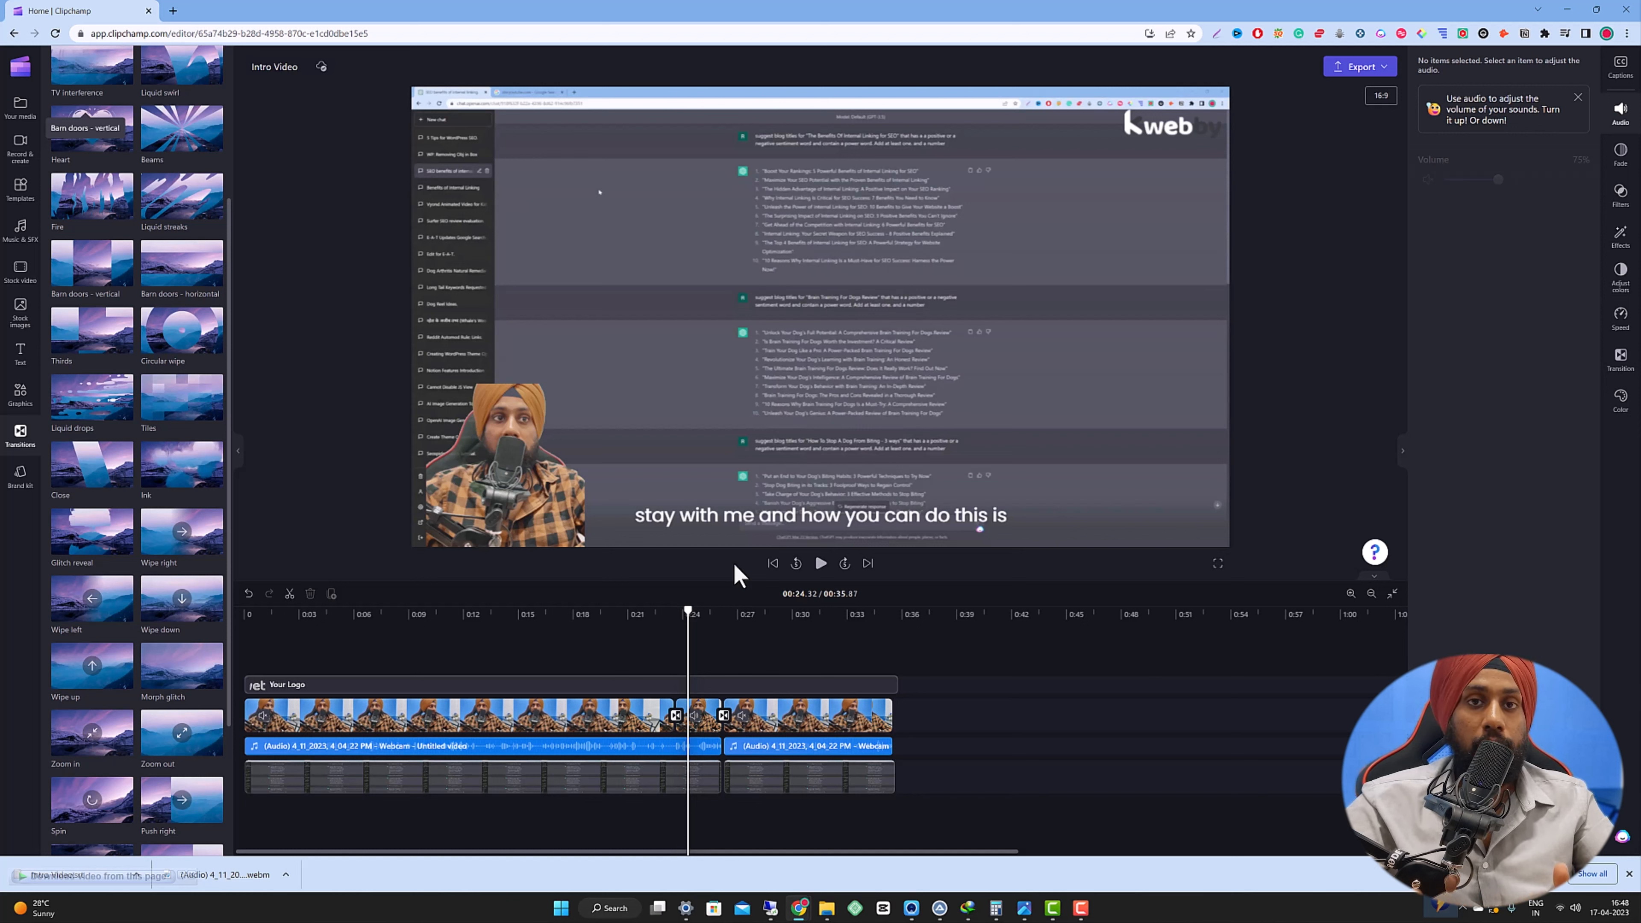
# Change the Intro Video project's aspect ratio to vertical 2:3.
pyautogui.click(496, 662)
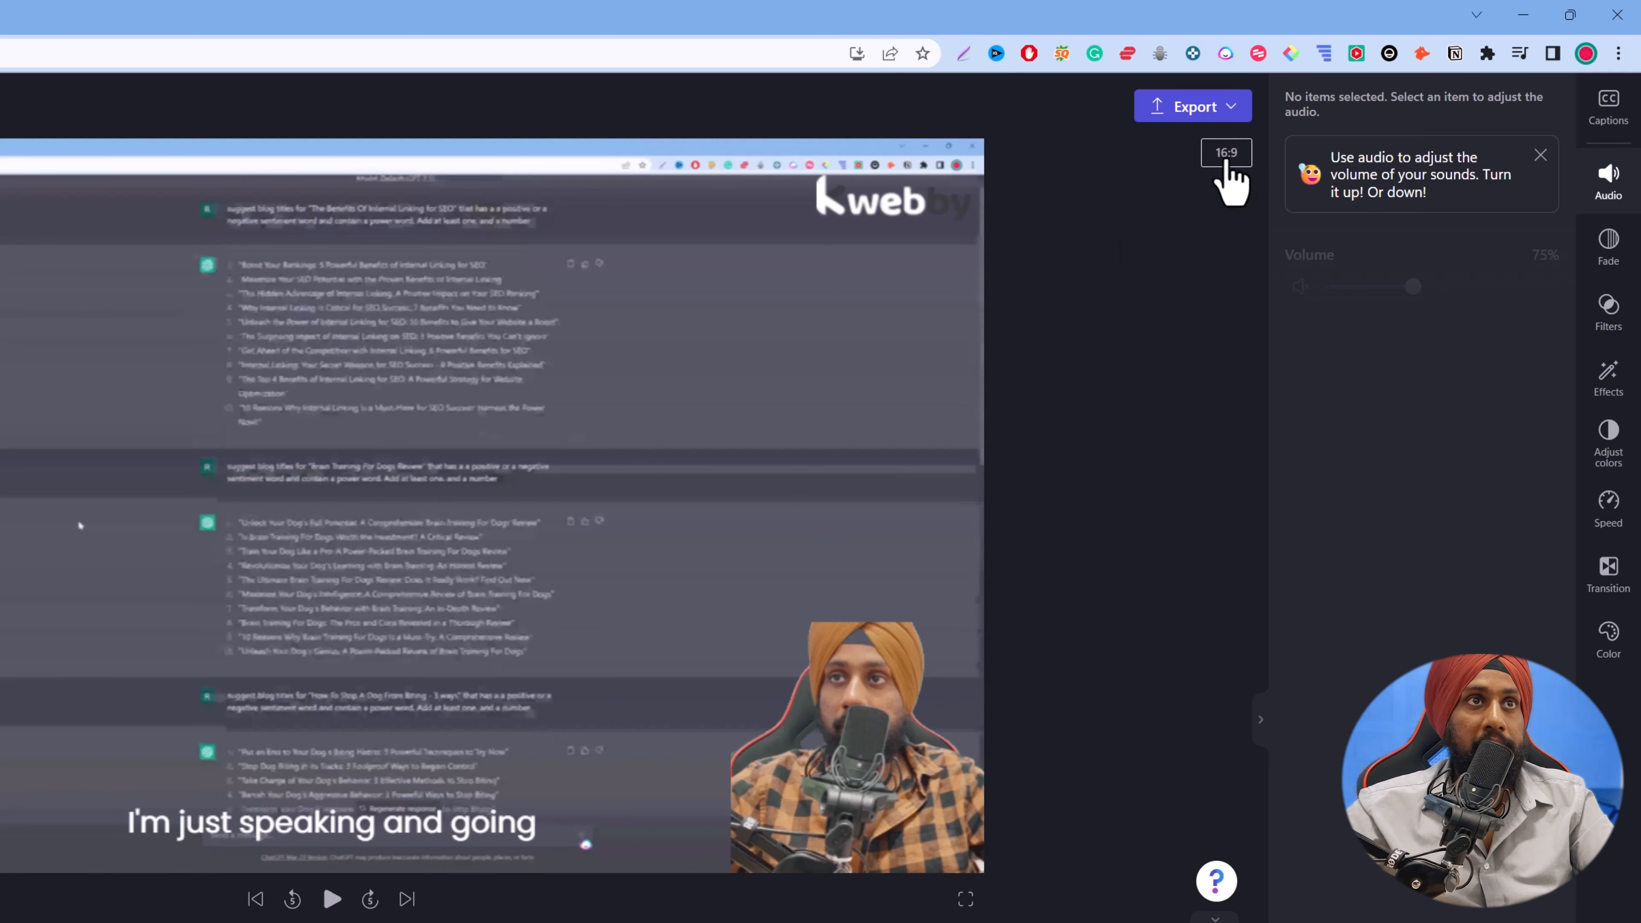
pyautogui.click(1226, 155)
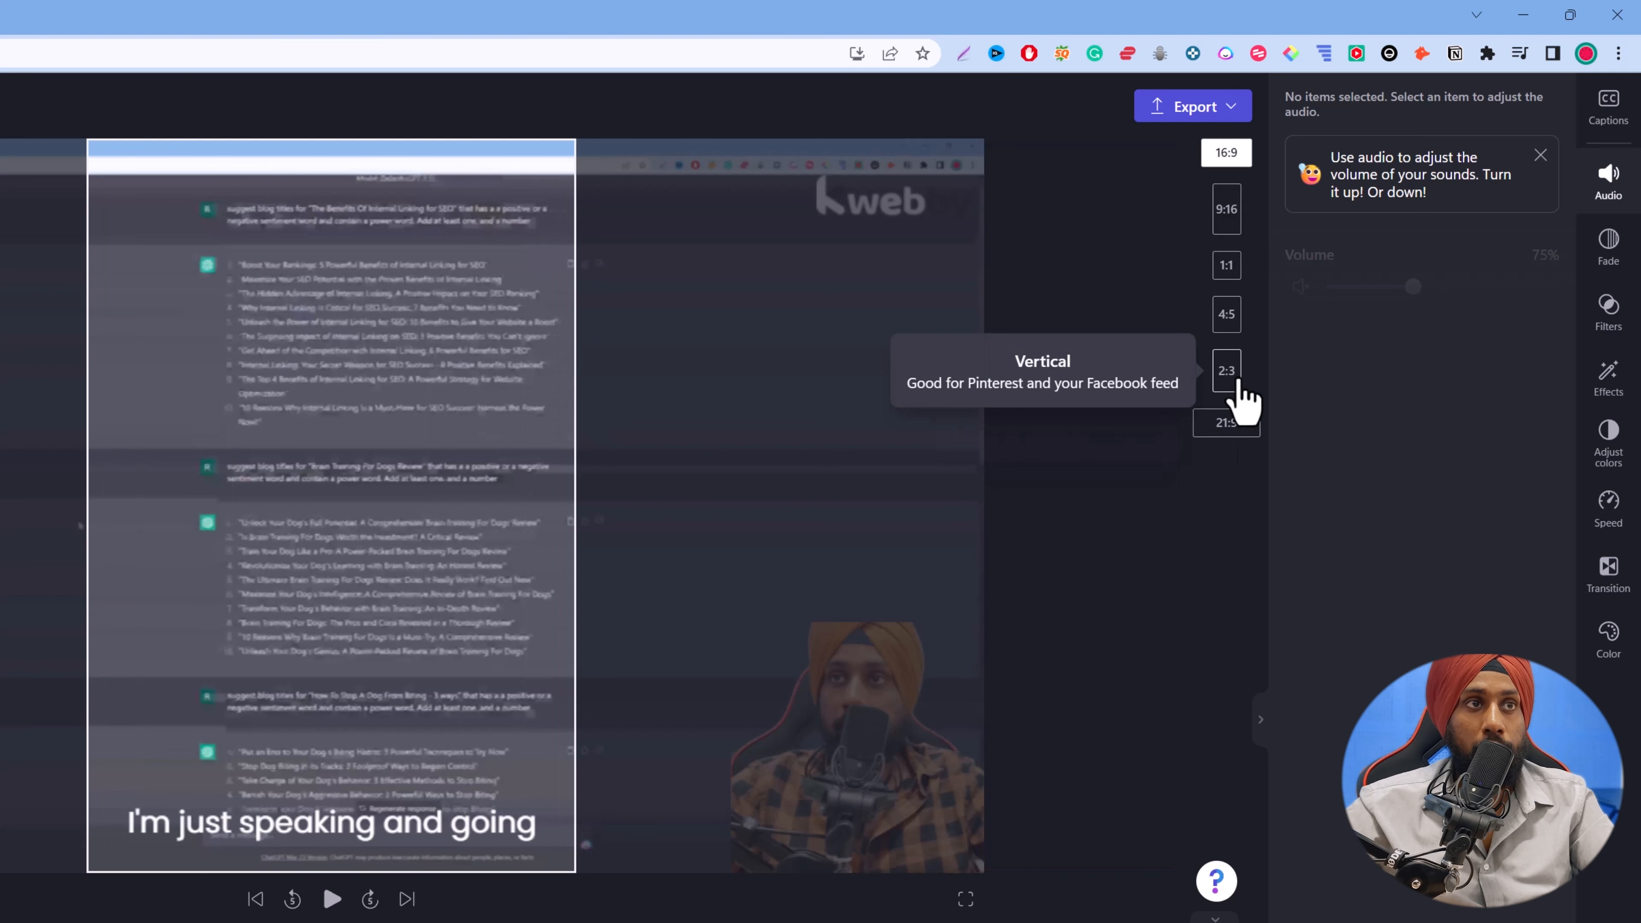
pyautogui.click(1237, 385)
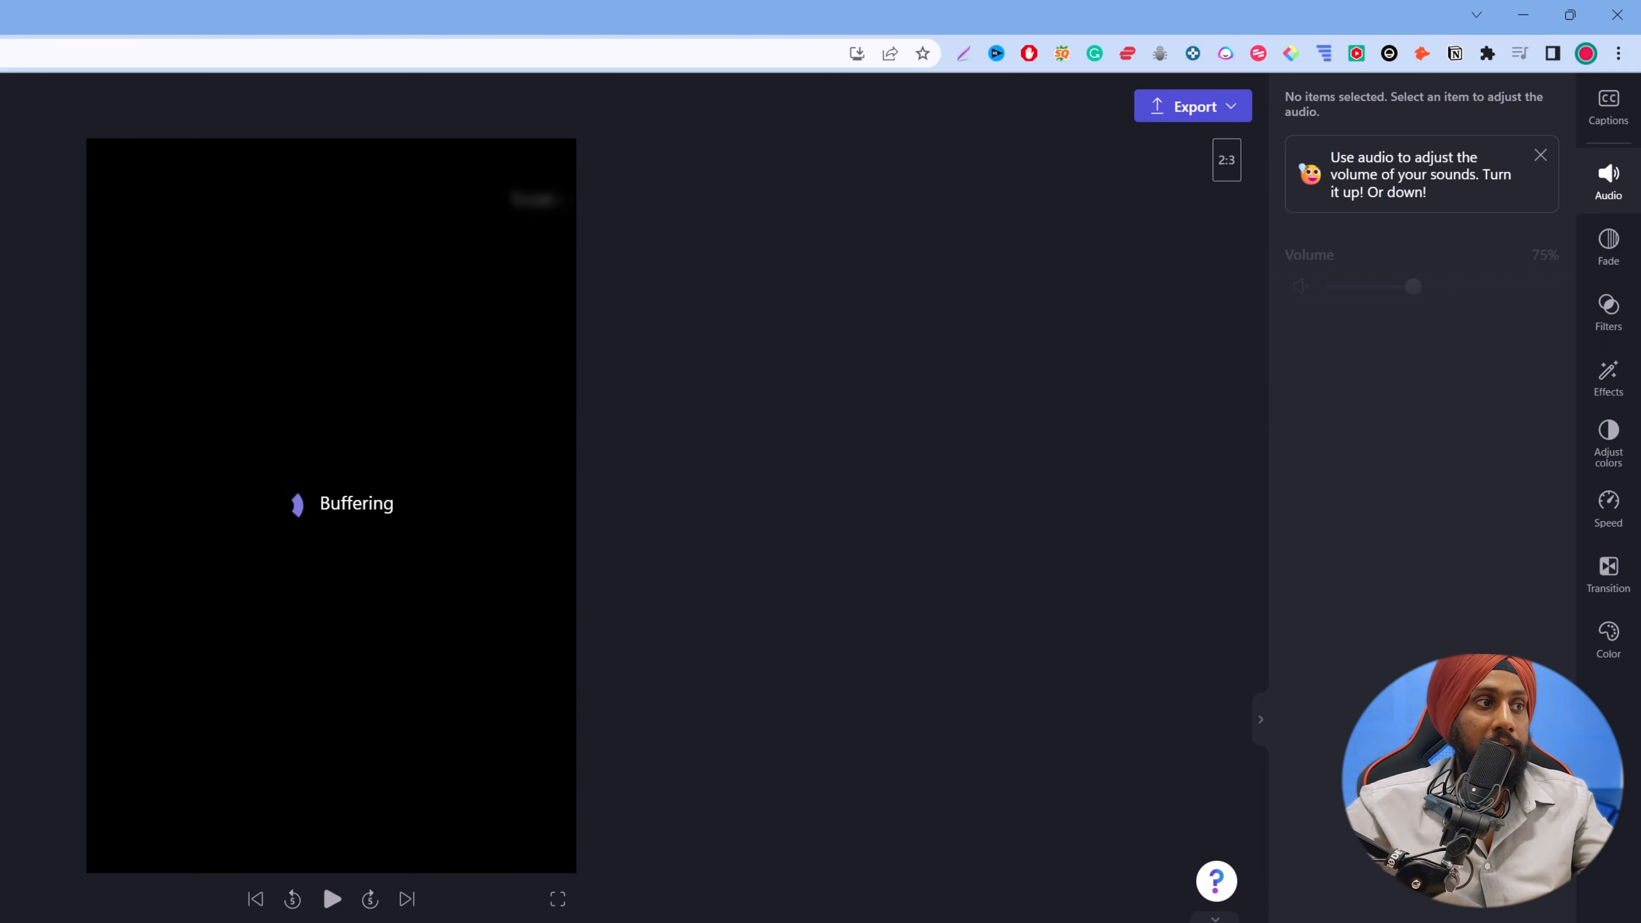
# Try enlarging the screen recording clip to fill the vertical frame, and undo both resizes.
pyautogui.click(408, 528)
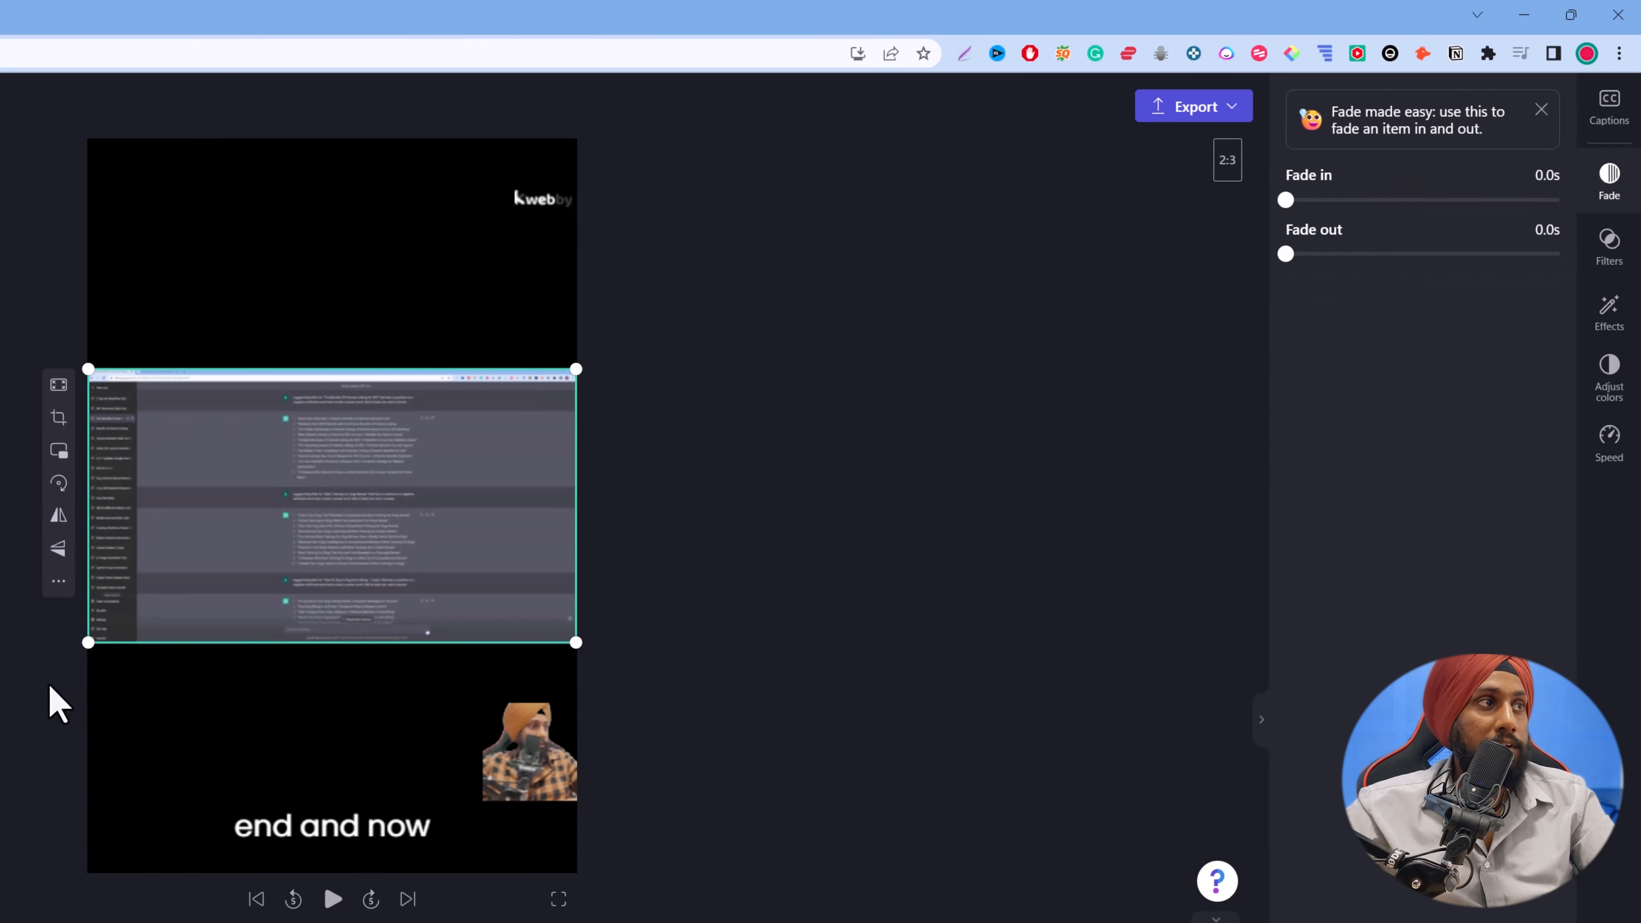
pyautogui.moveTo(86, 645); pyautogui.dragTo(3, 909)
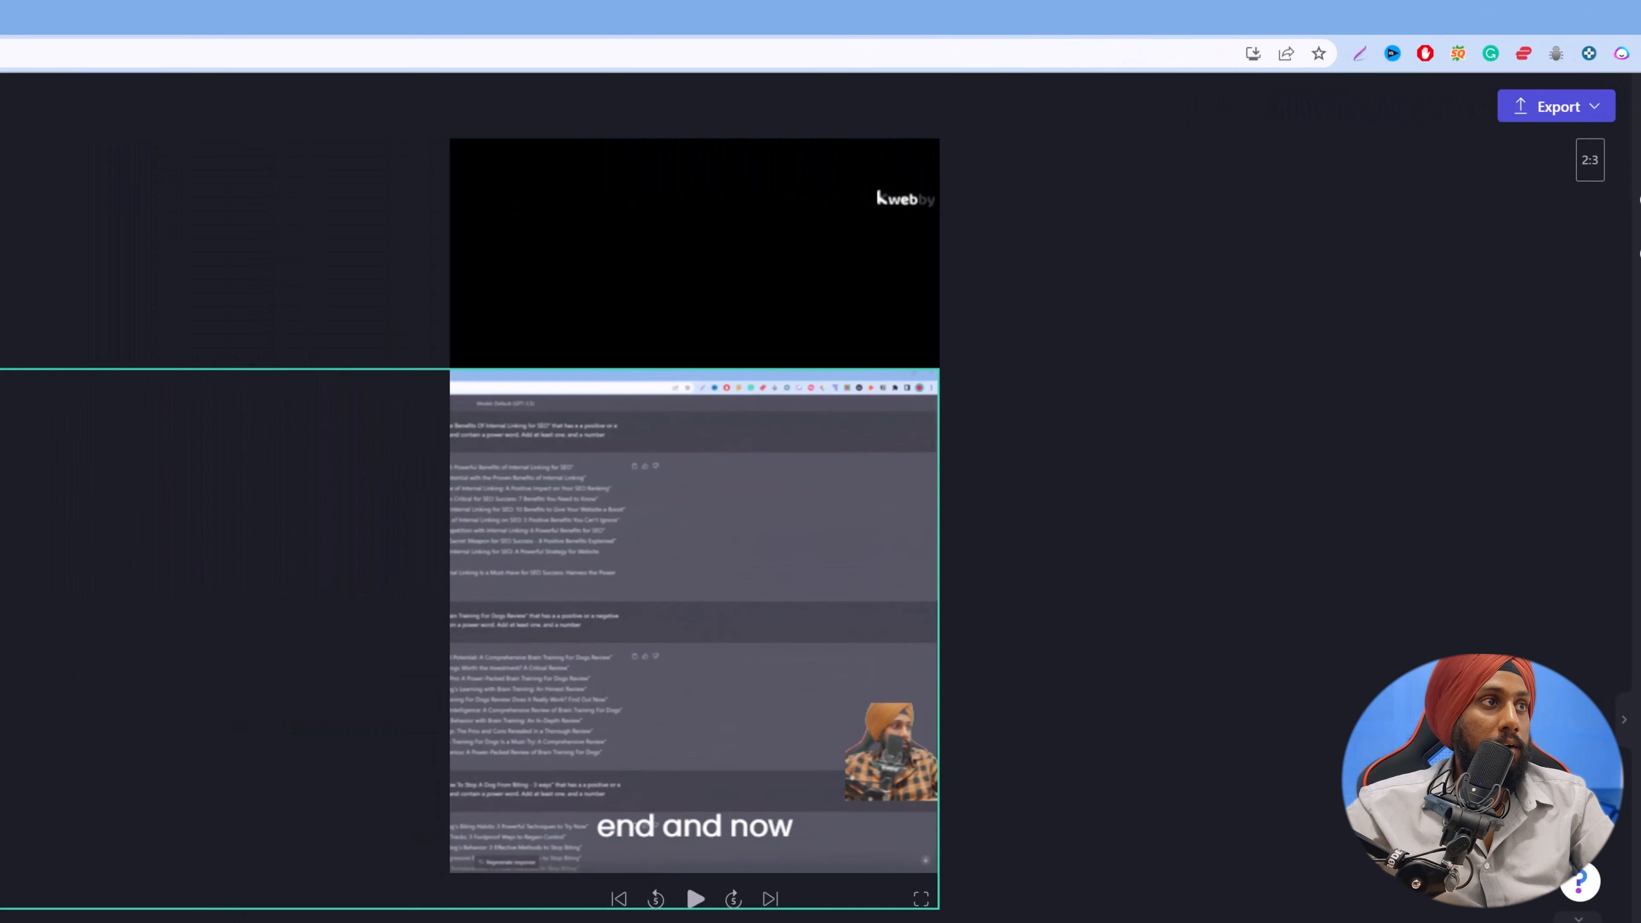
pyautogui.moveTo(937, 371); pyautogui.dragTo(1312, 115)
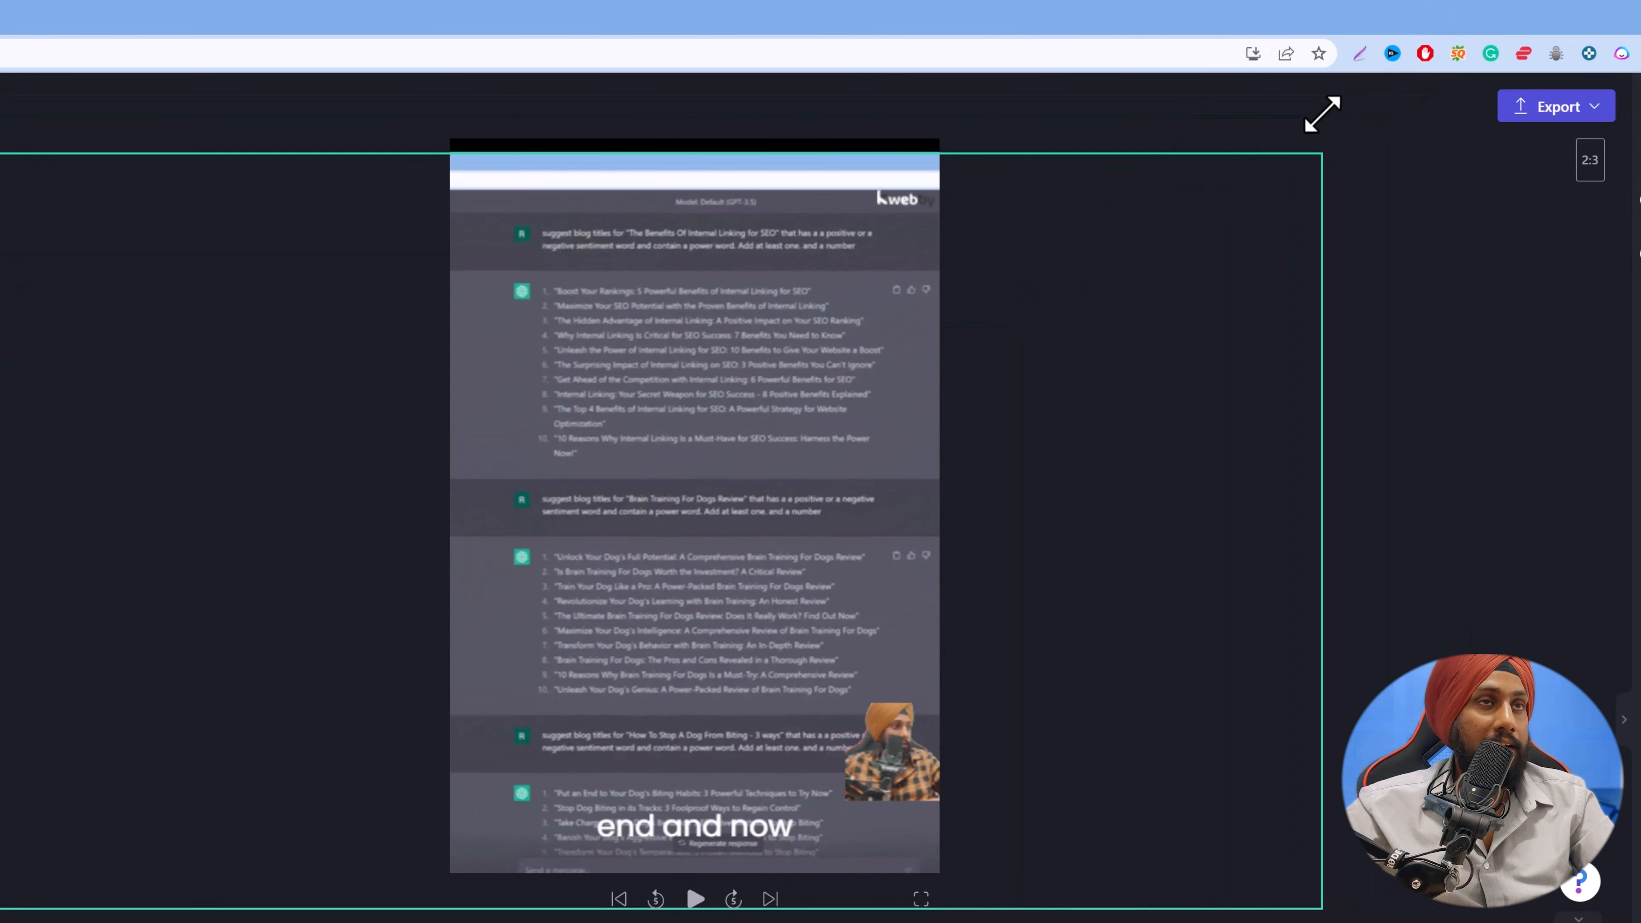
pyautogui.hotkey('ctrl', 'z')
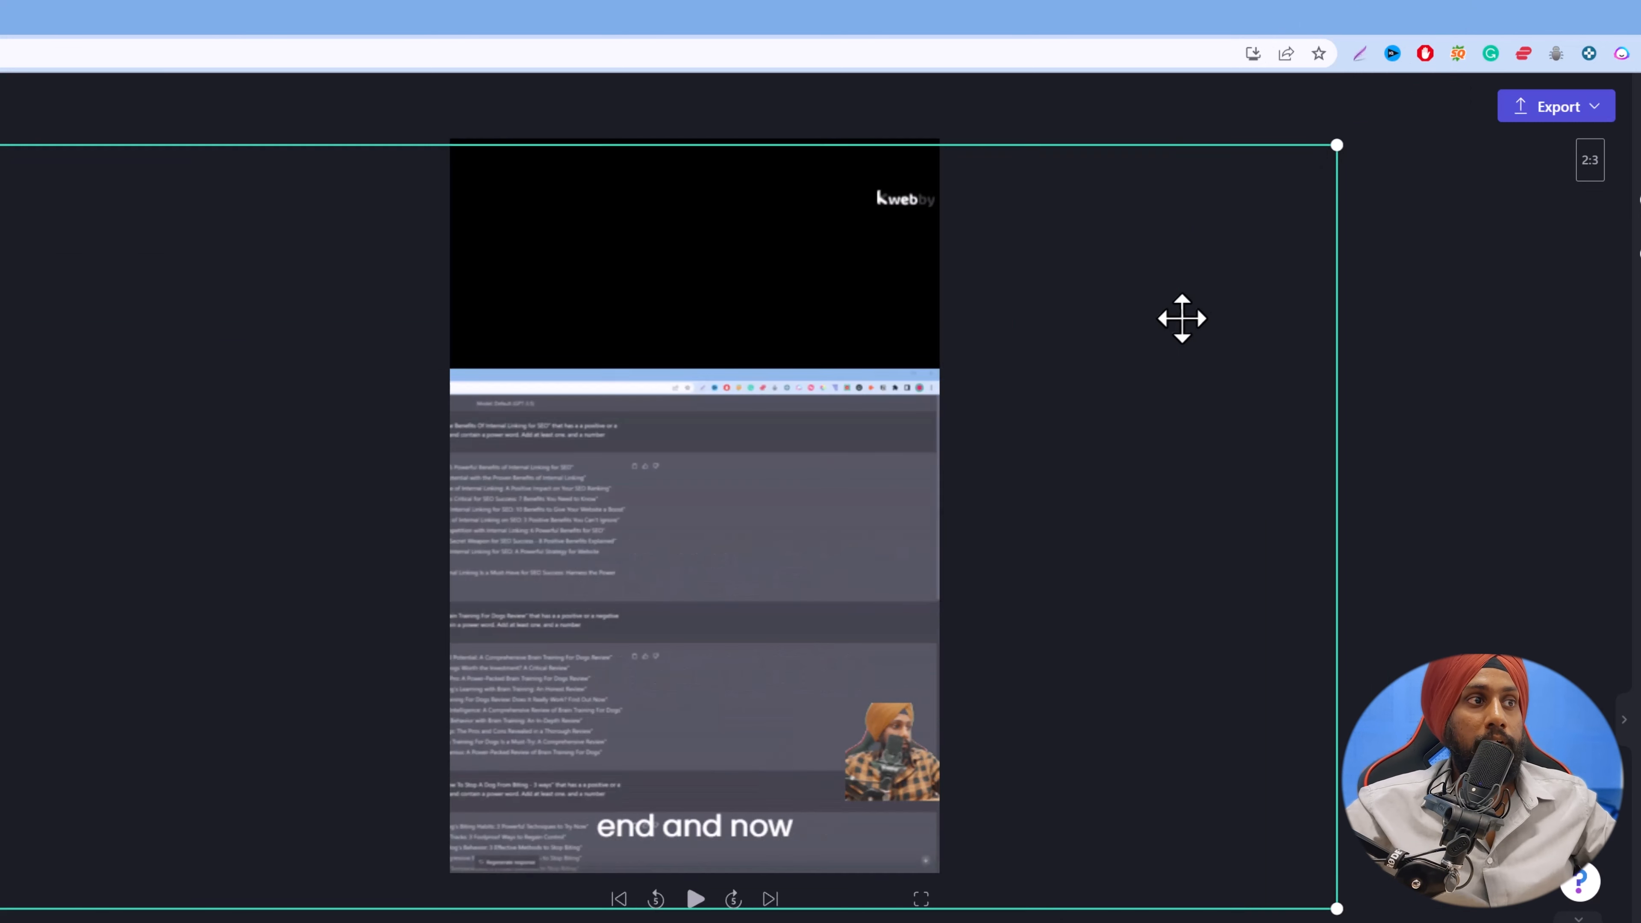
pyautogui.hotkey('ctrl', 'z')
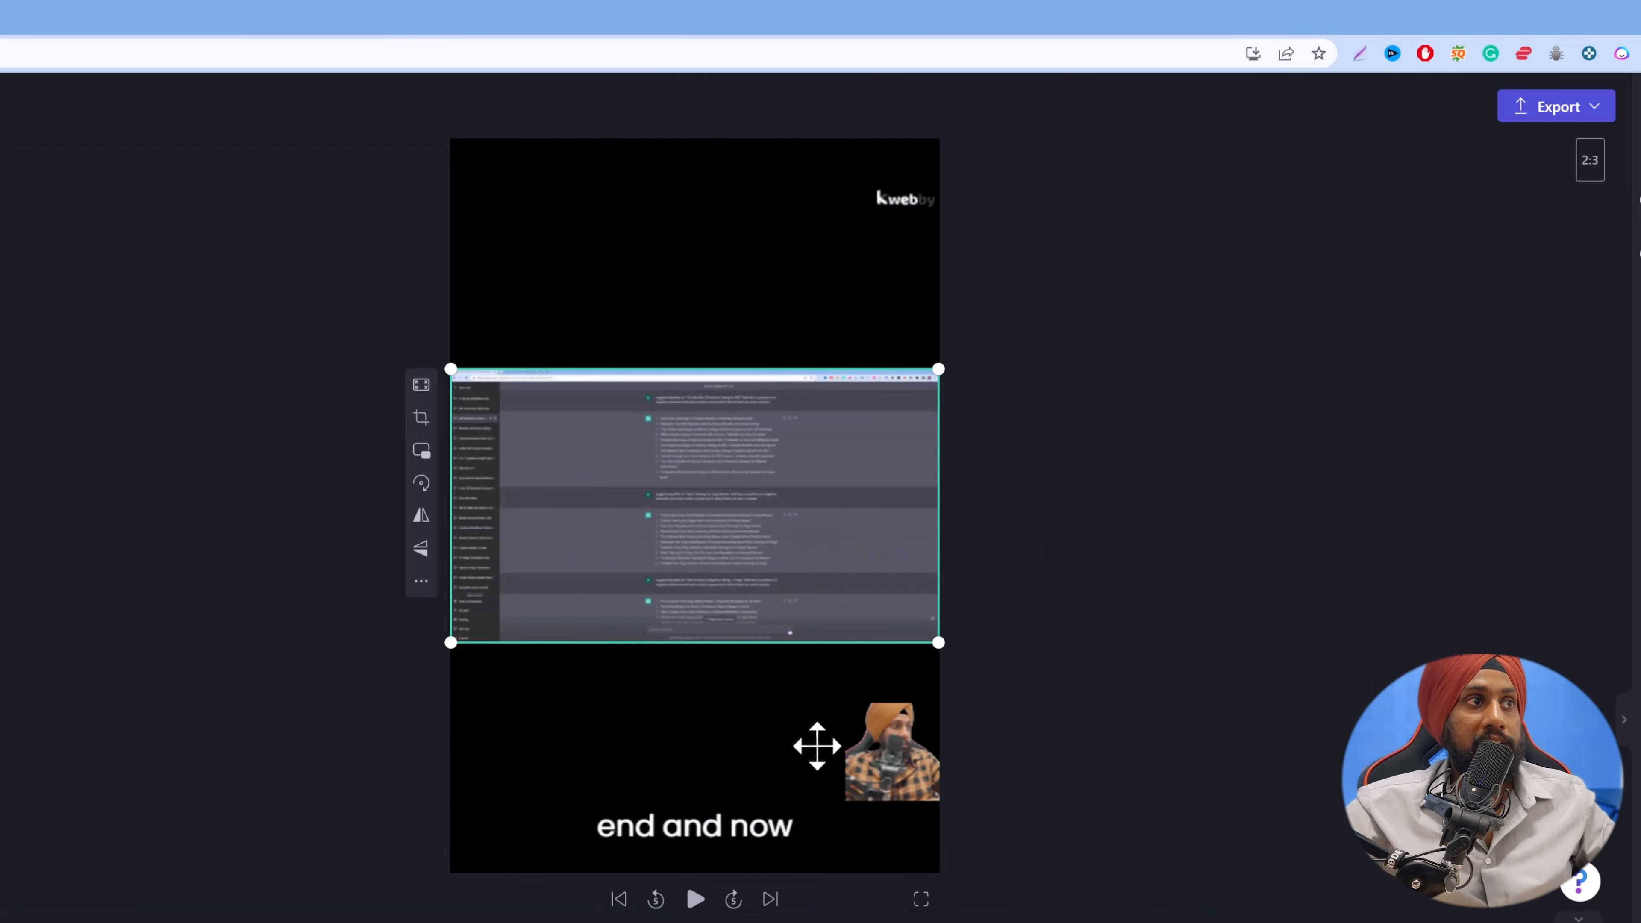
# Enlarge the last webcam clip and position it directly below the screen recording, near the horizontal middle of the frame.
pyautogui.click(881, 772)
pyautogui.moveTo(846, 800); pyautogui.dragTo(717, 921)
pyautogui.moveTo(826, 742); pyautogui.dragTo(703, 681)
pyautogui.click(1090, 763)
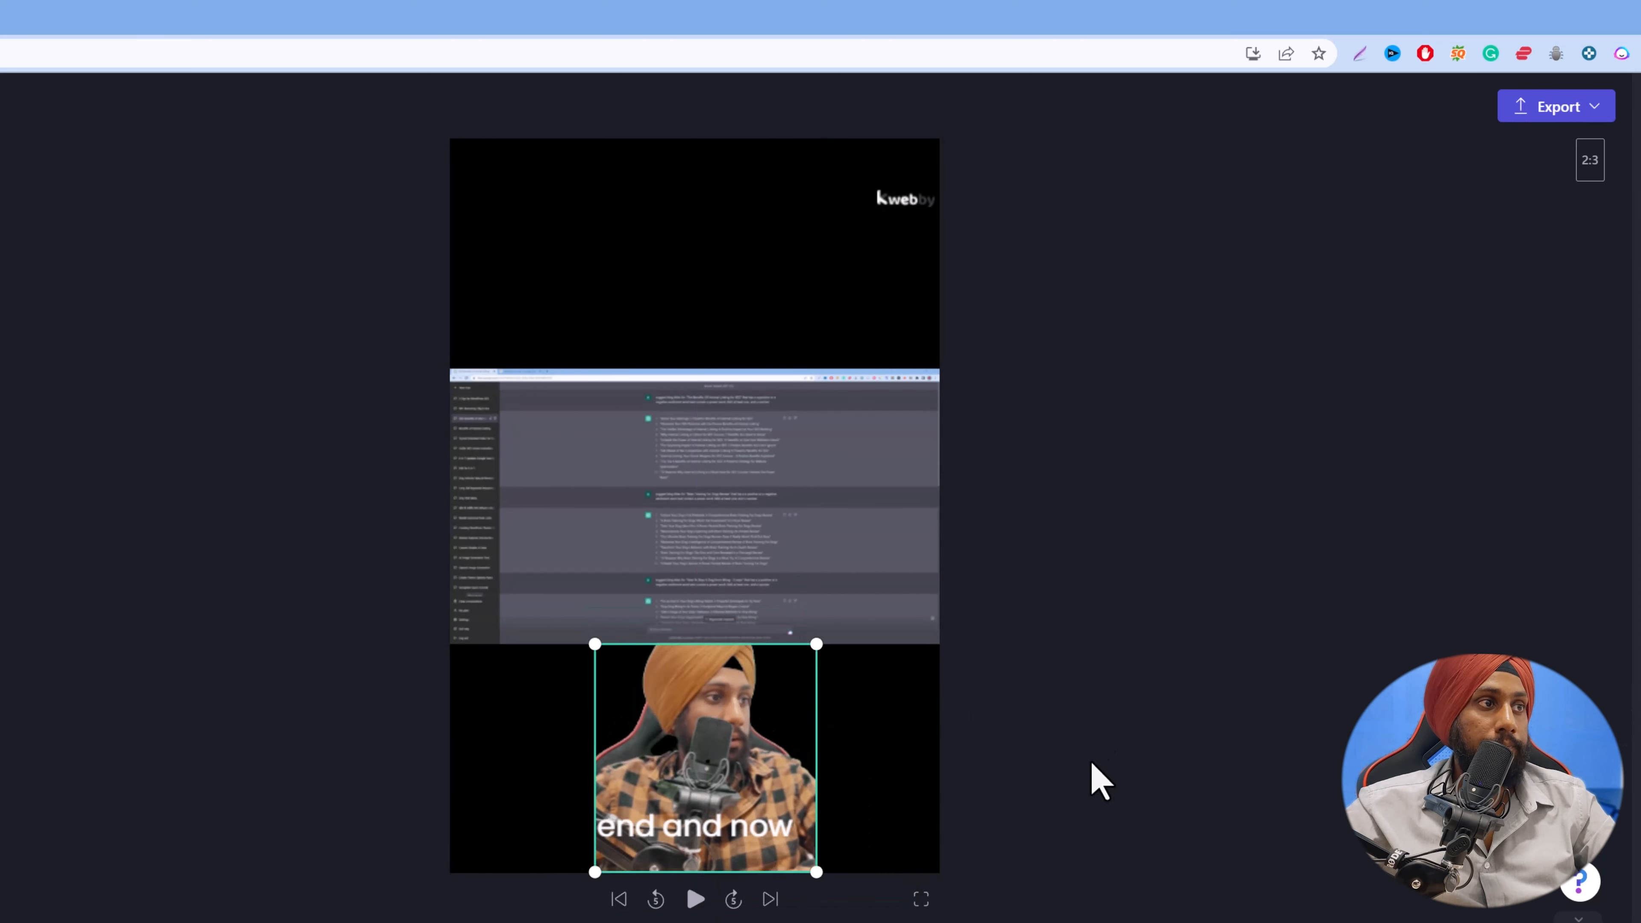
pyautogui.click(814, 652)
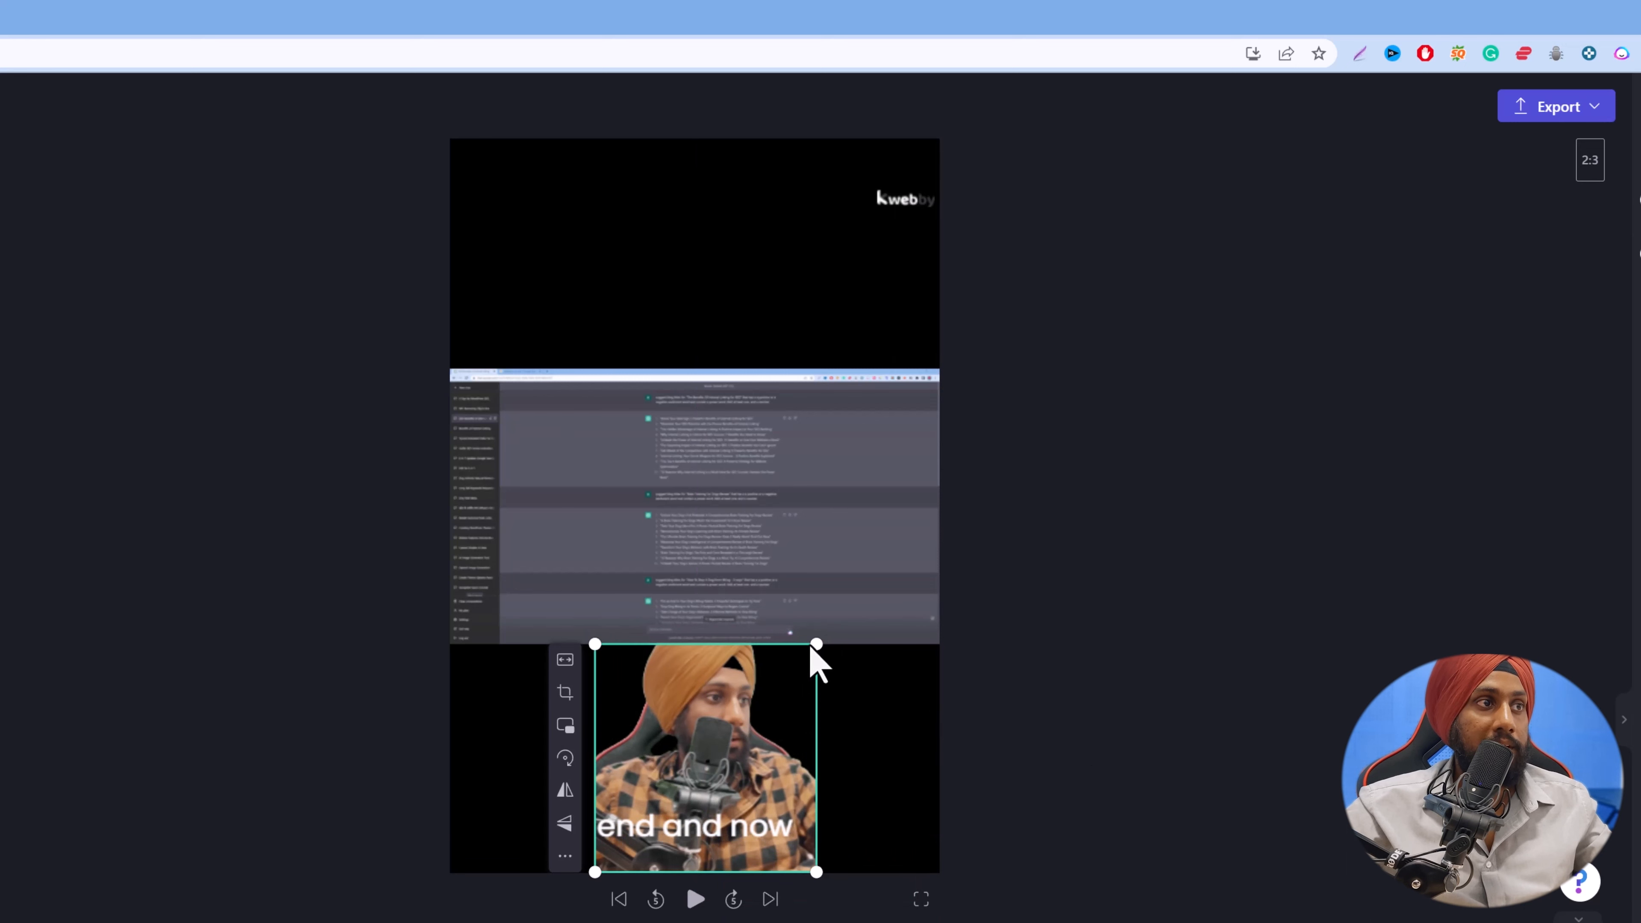
pyautogui.moveTo(816, 646); pyautogui.dragTo(814, 644)
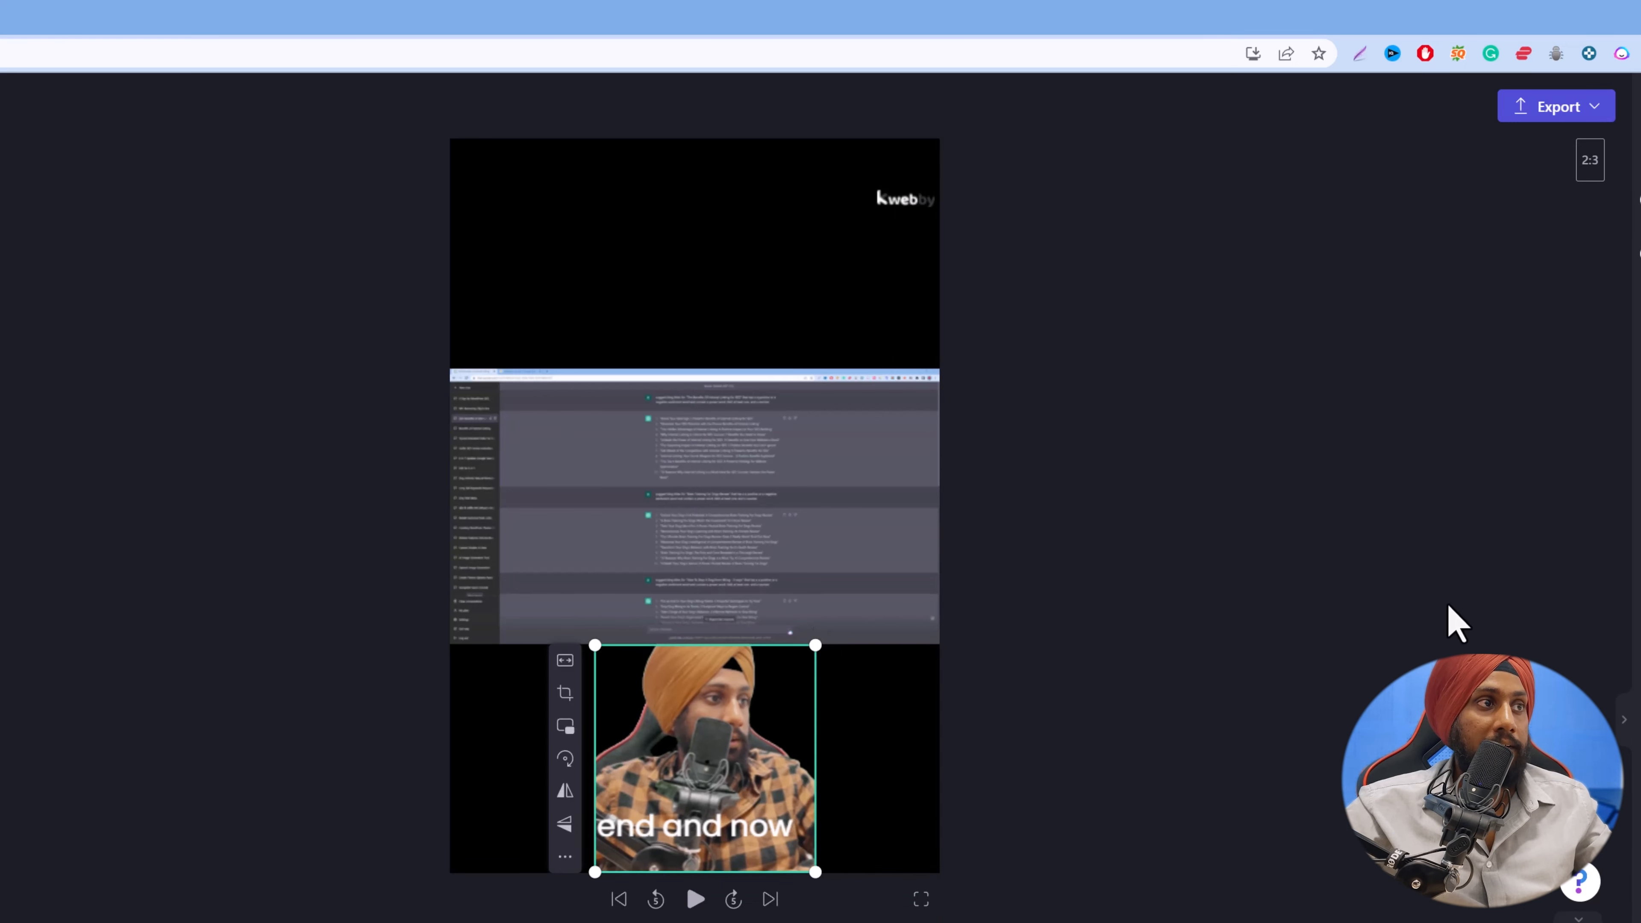
pyautogui.click(1202, 711)
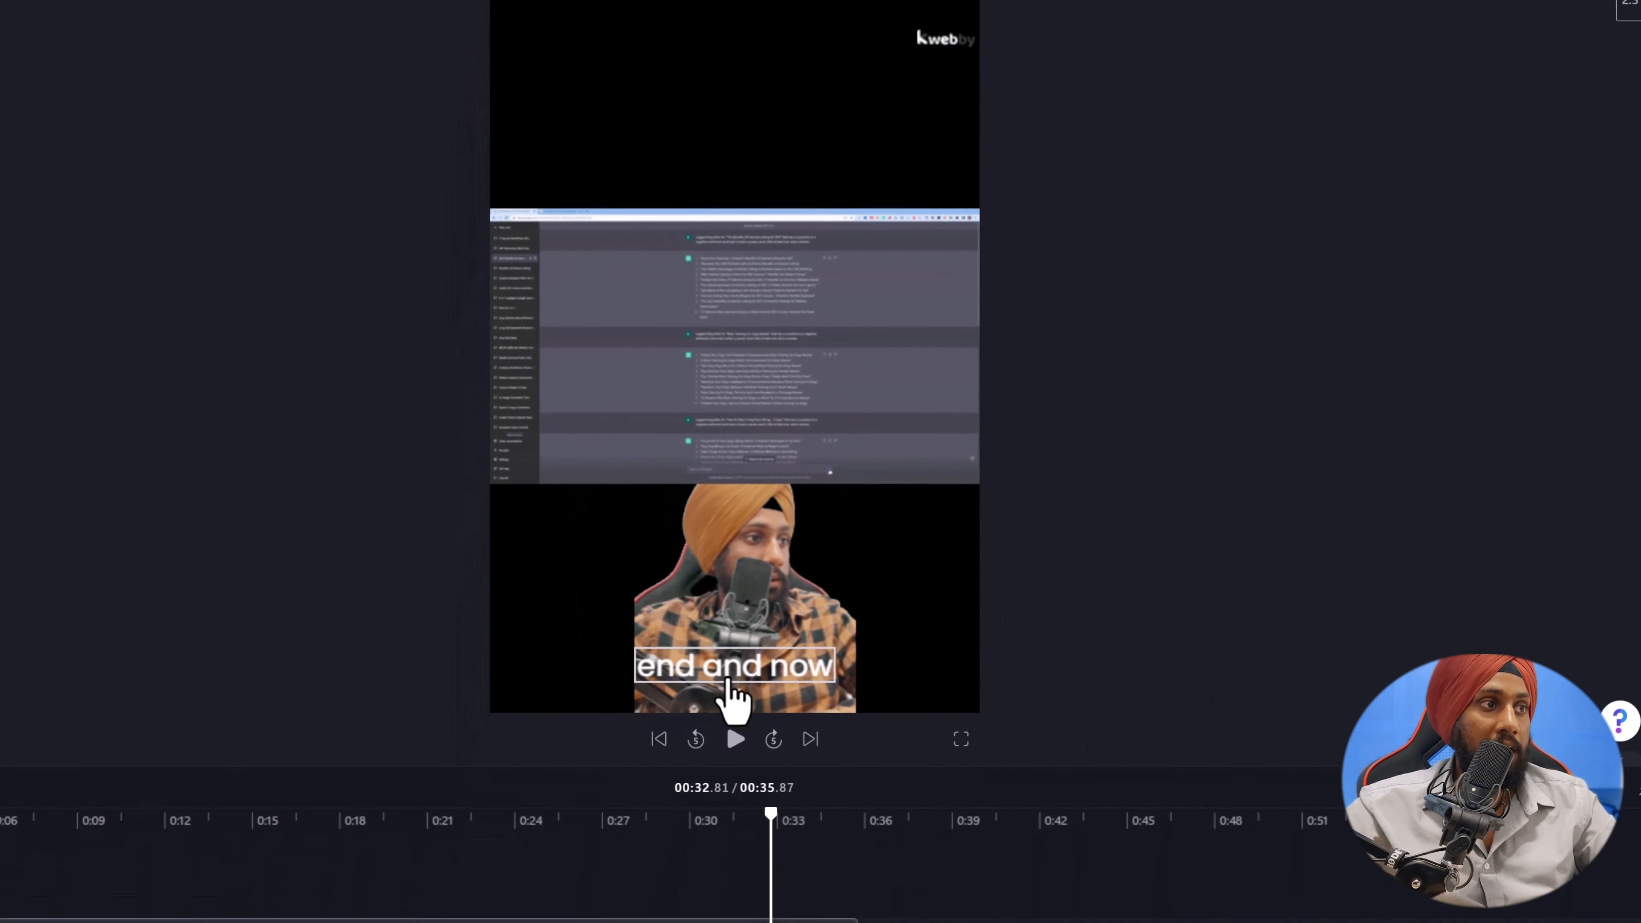
pyautogui.click(695, 828)
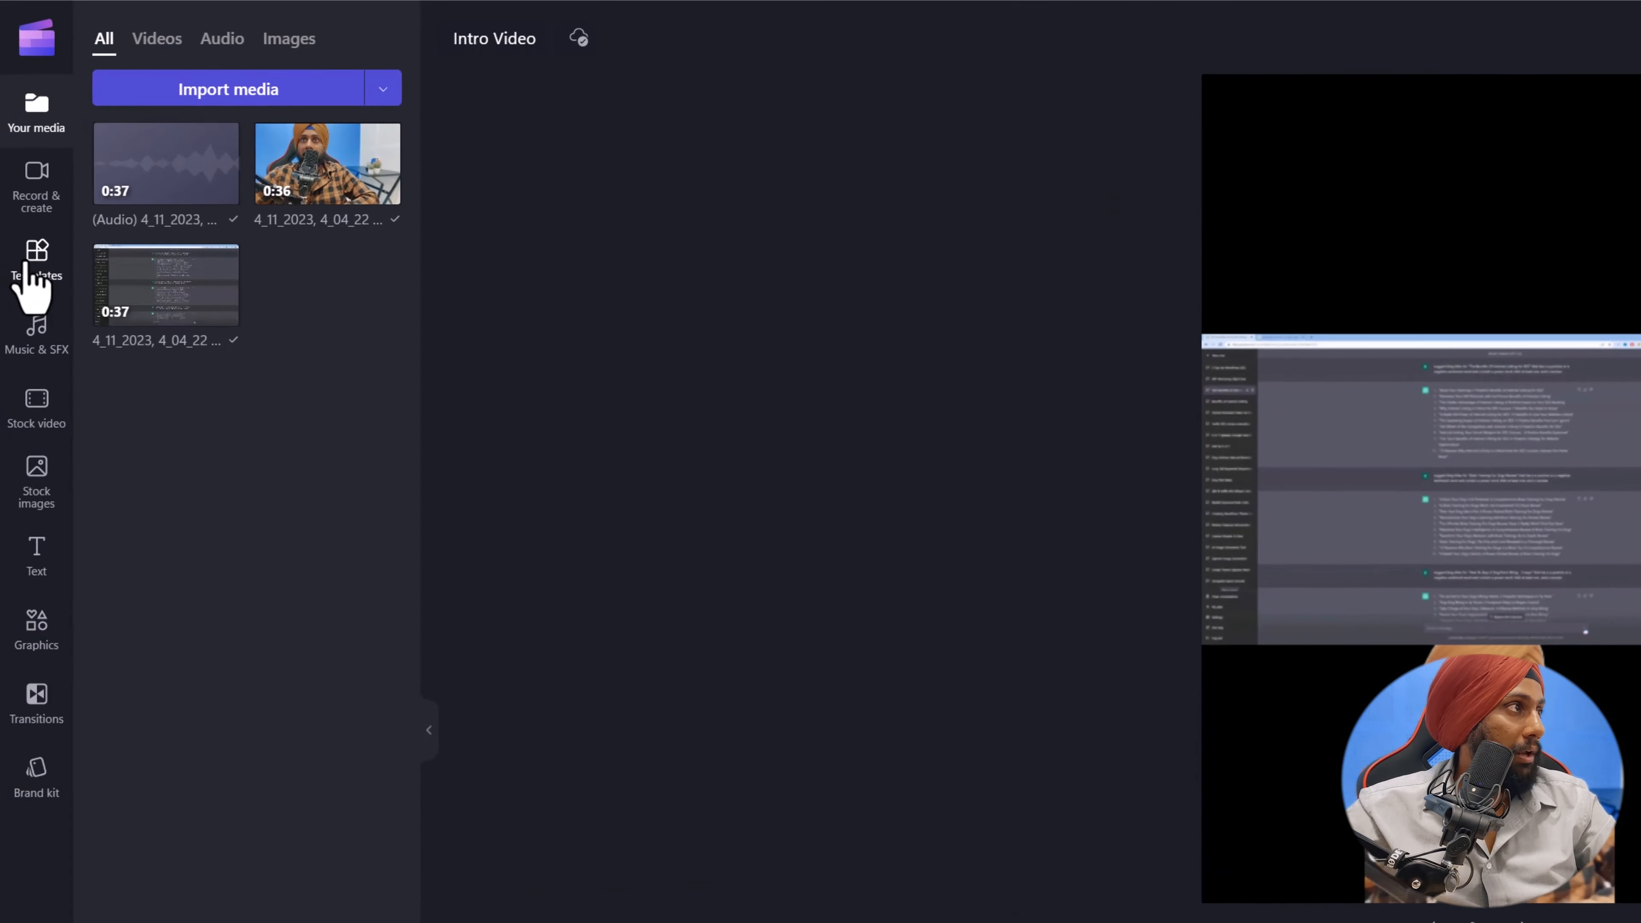
# Look through the video template categories and open the Instagram collection.
pyautogui.click(34, 258)
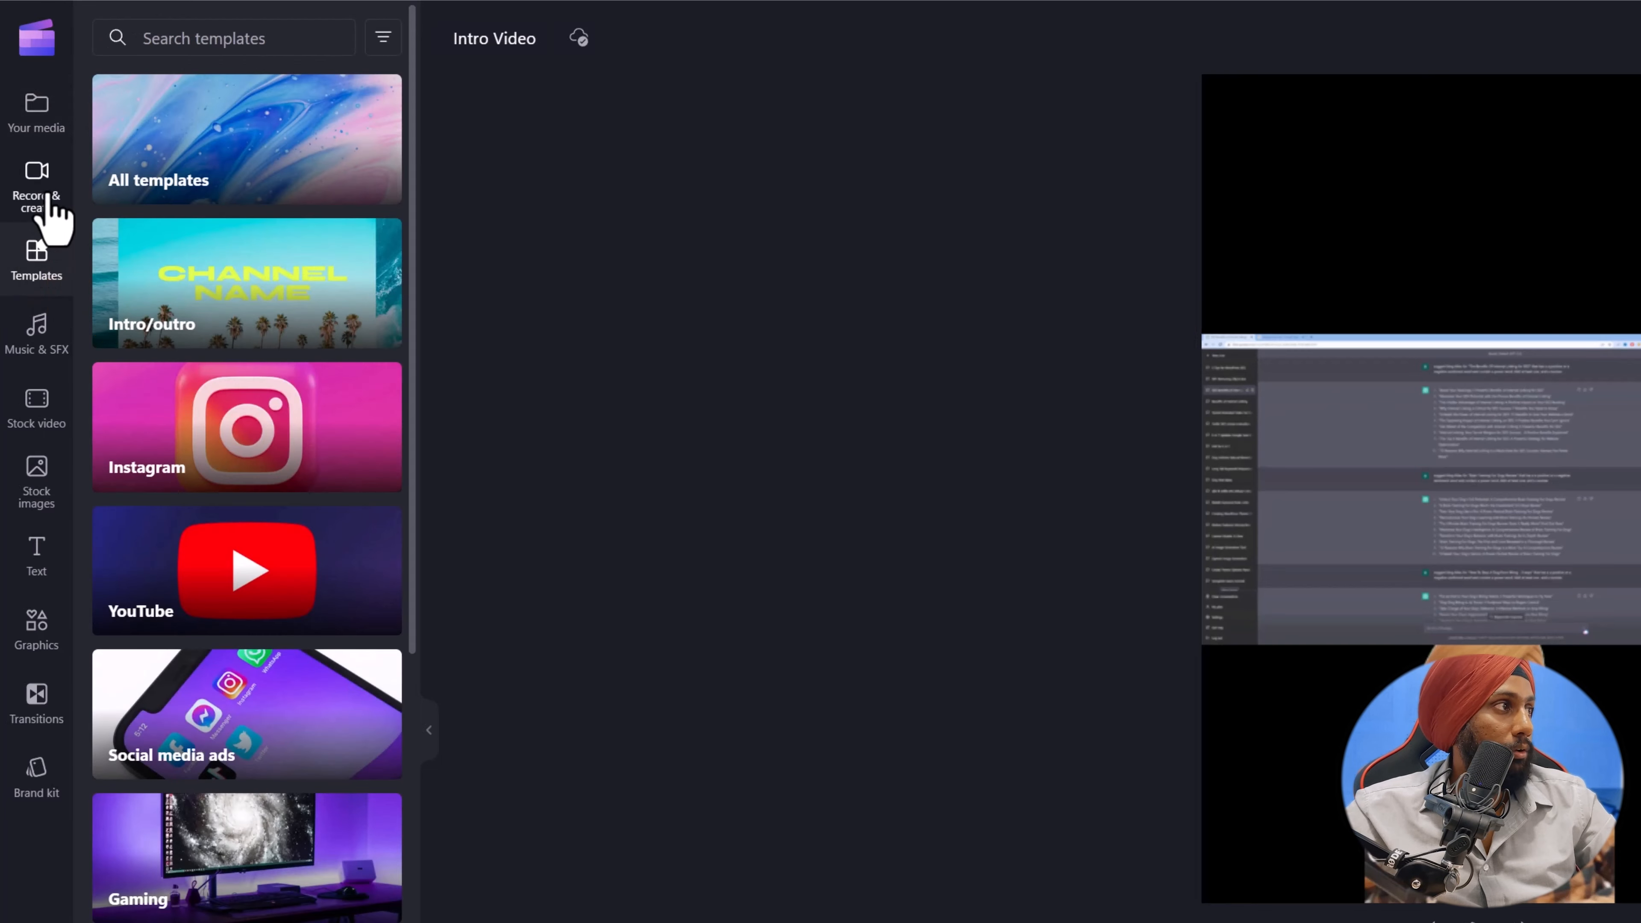
pyautogui.scroll(-5, 275, 825)
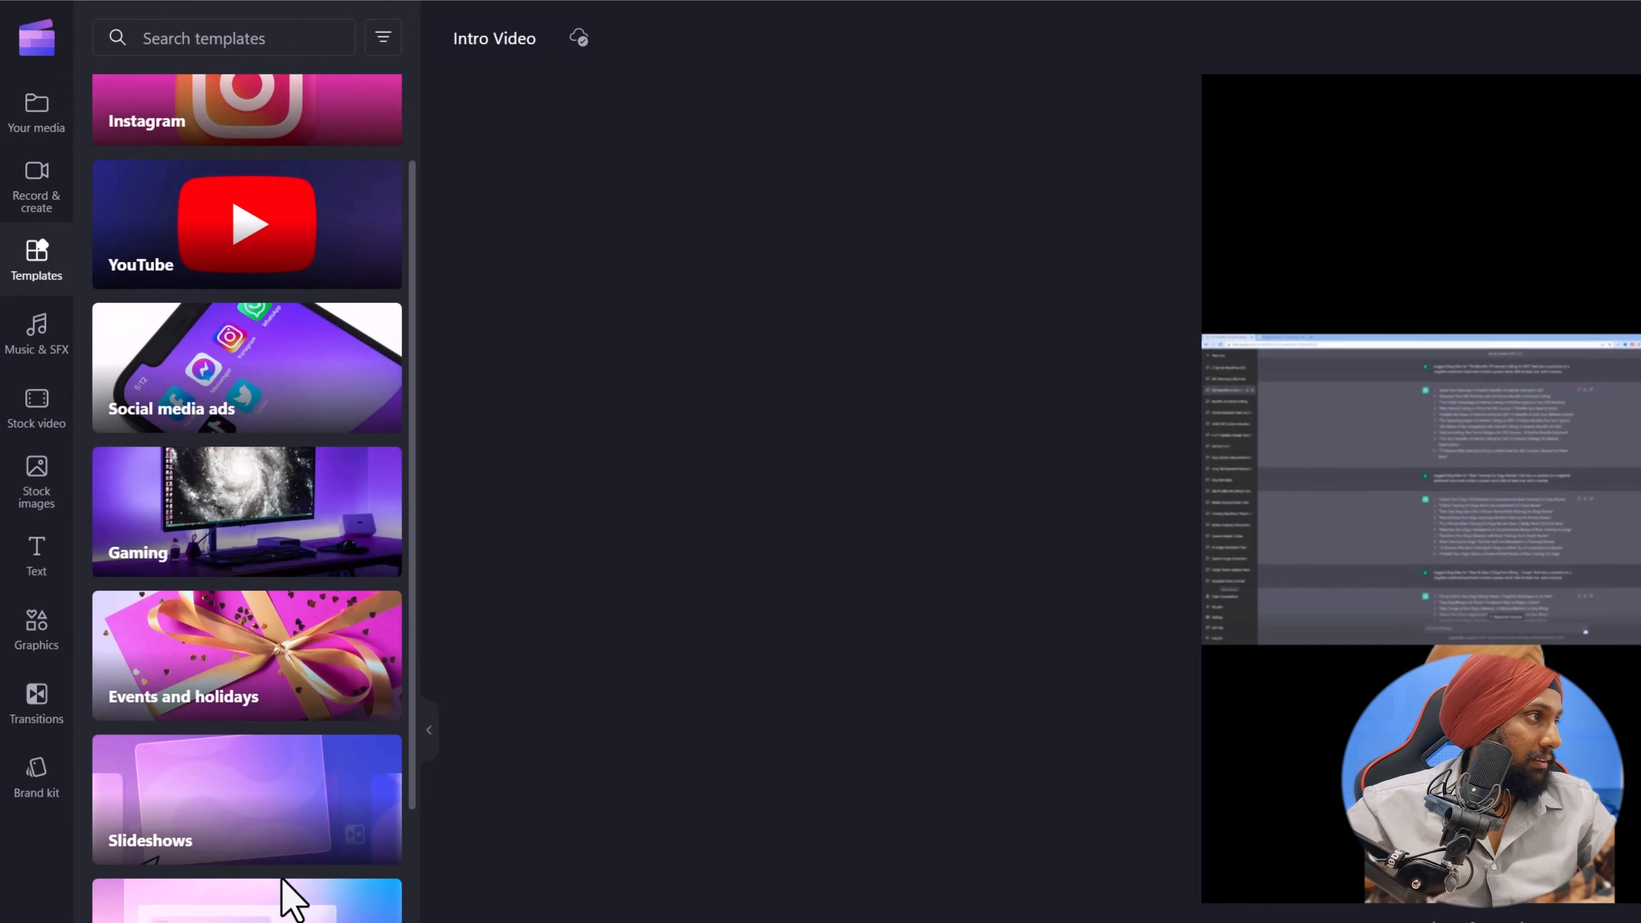
pyautogui.scroll(-7, 283, 880)
pyautogui.scroll(5, 282, 892)
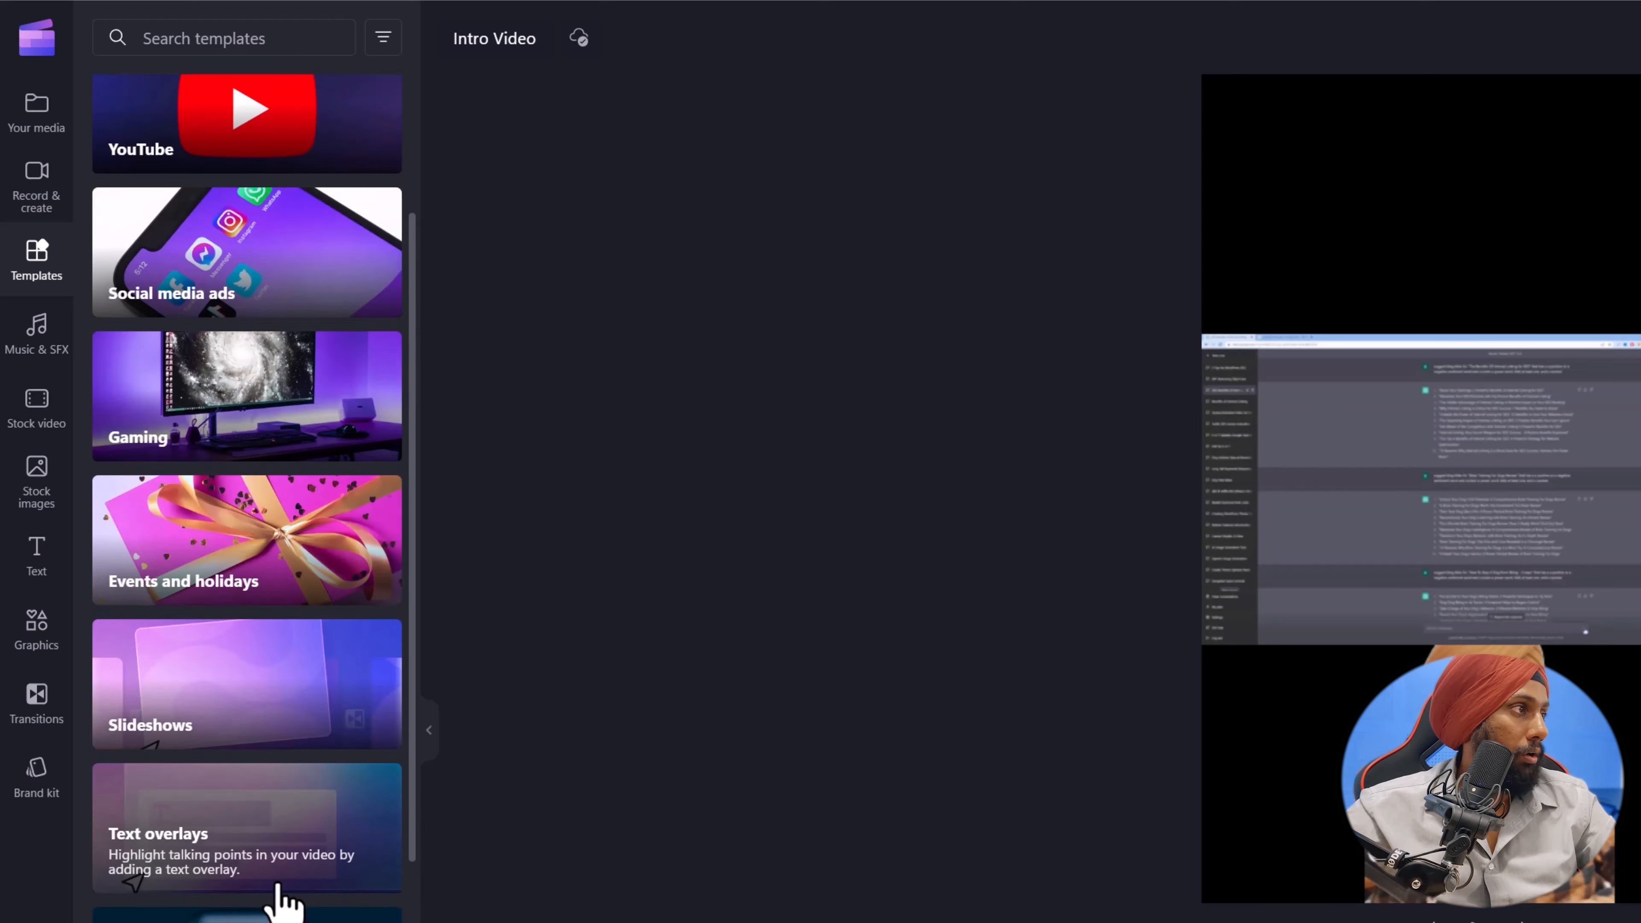
pyautogui.scroll(5, 275, 892)
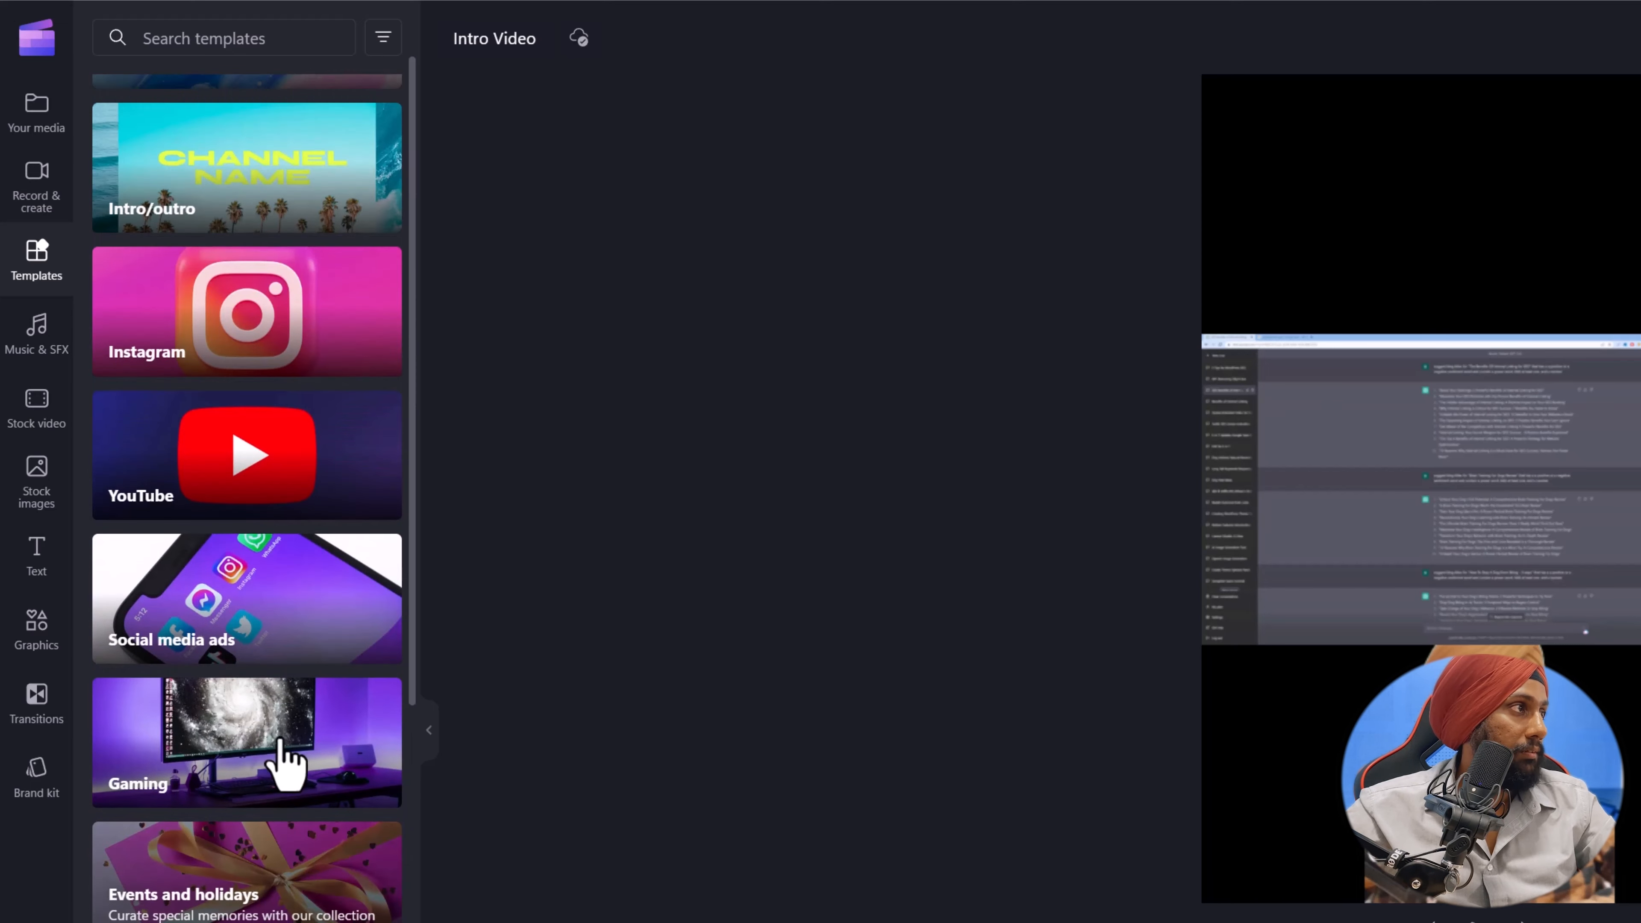
pyautogui.scroll(2, 255, 601)
pyautogui.click(291, 450)
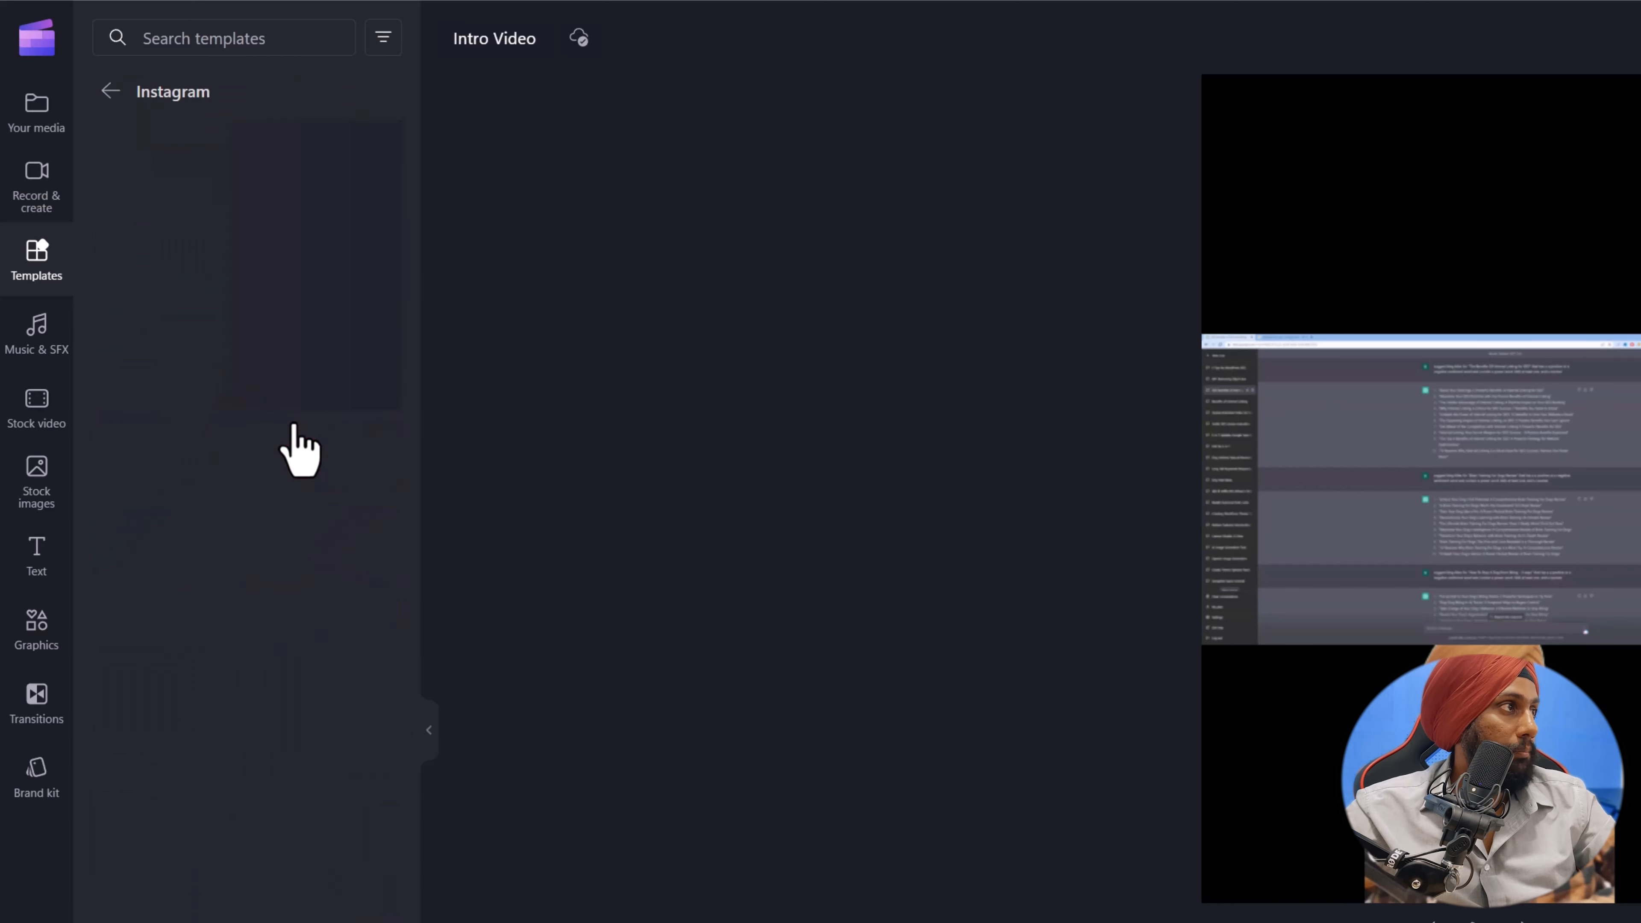
# Add the stock background video Synthwave Wireframe Net and Stars 80s at the timeline start, on a track beneath the screen recording.
pyautogui.click(38, 414)
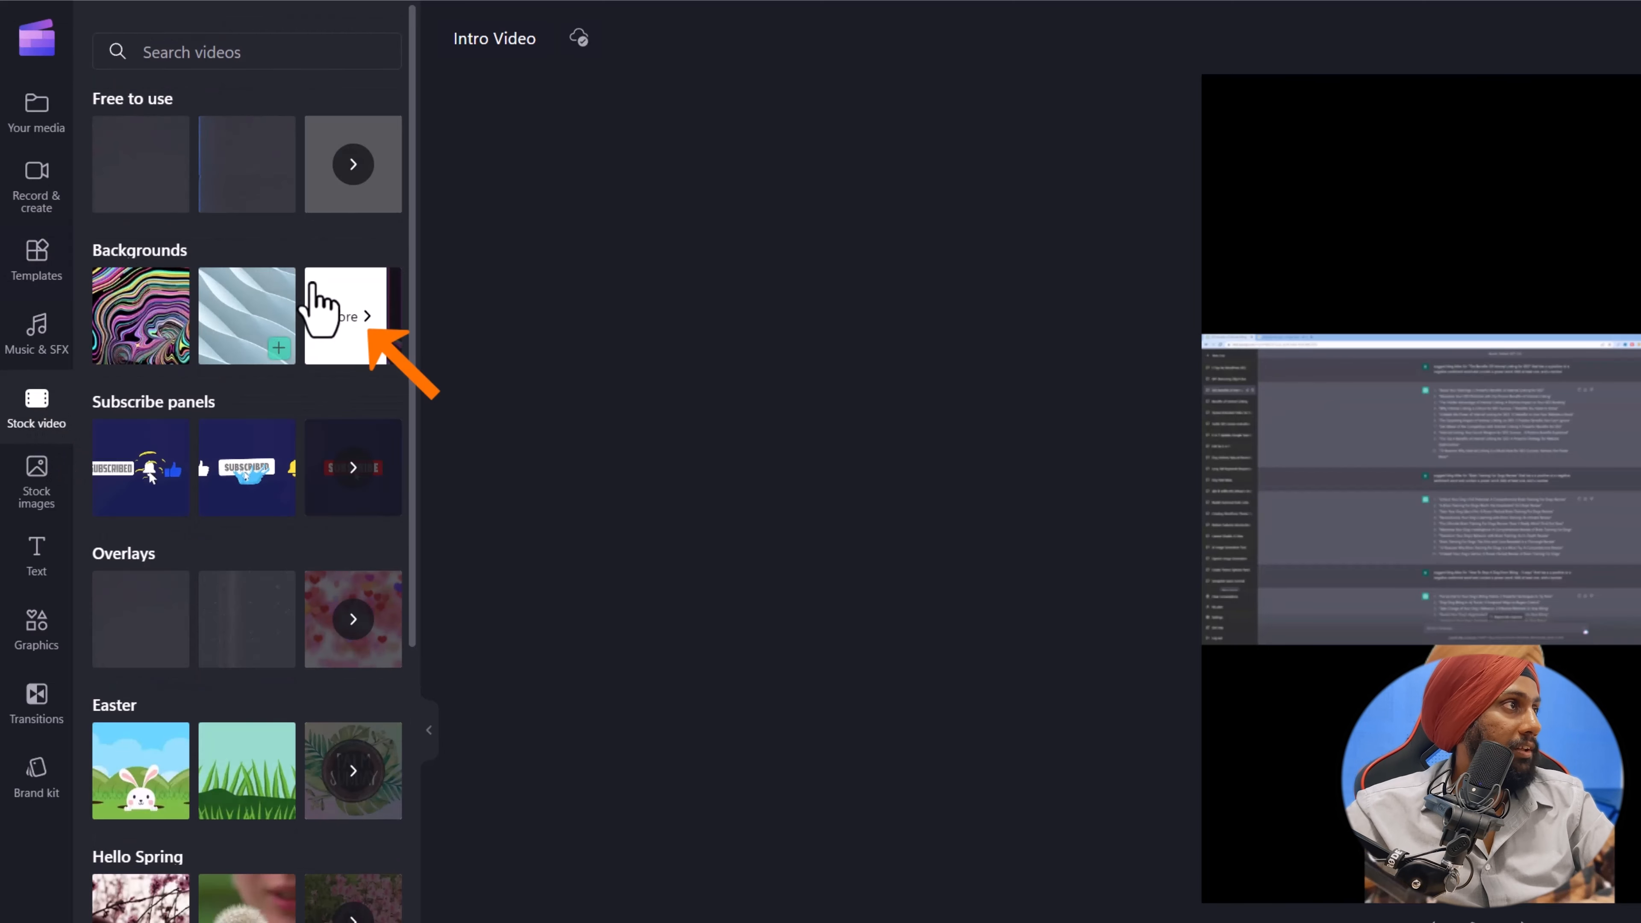
pyautogui.click(360, 327)
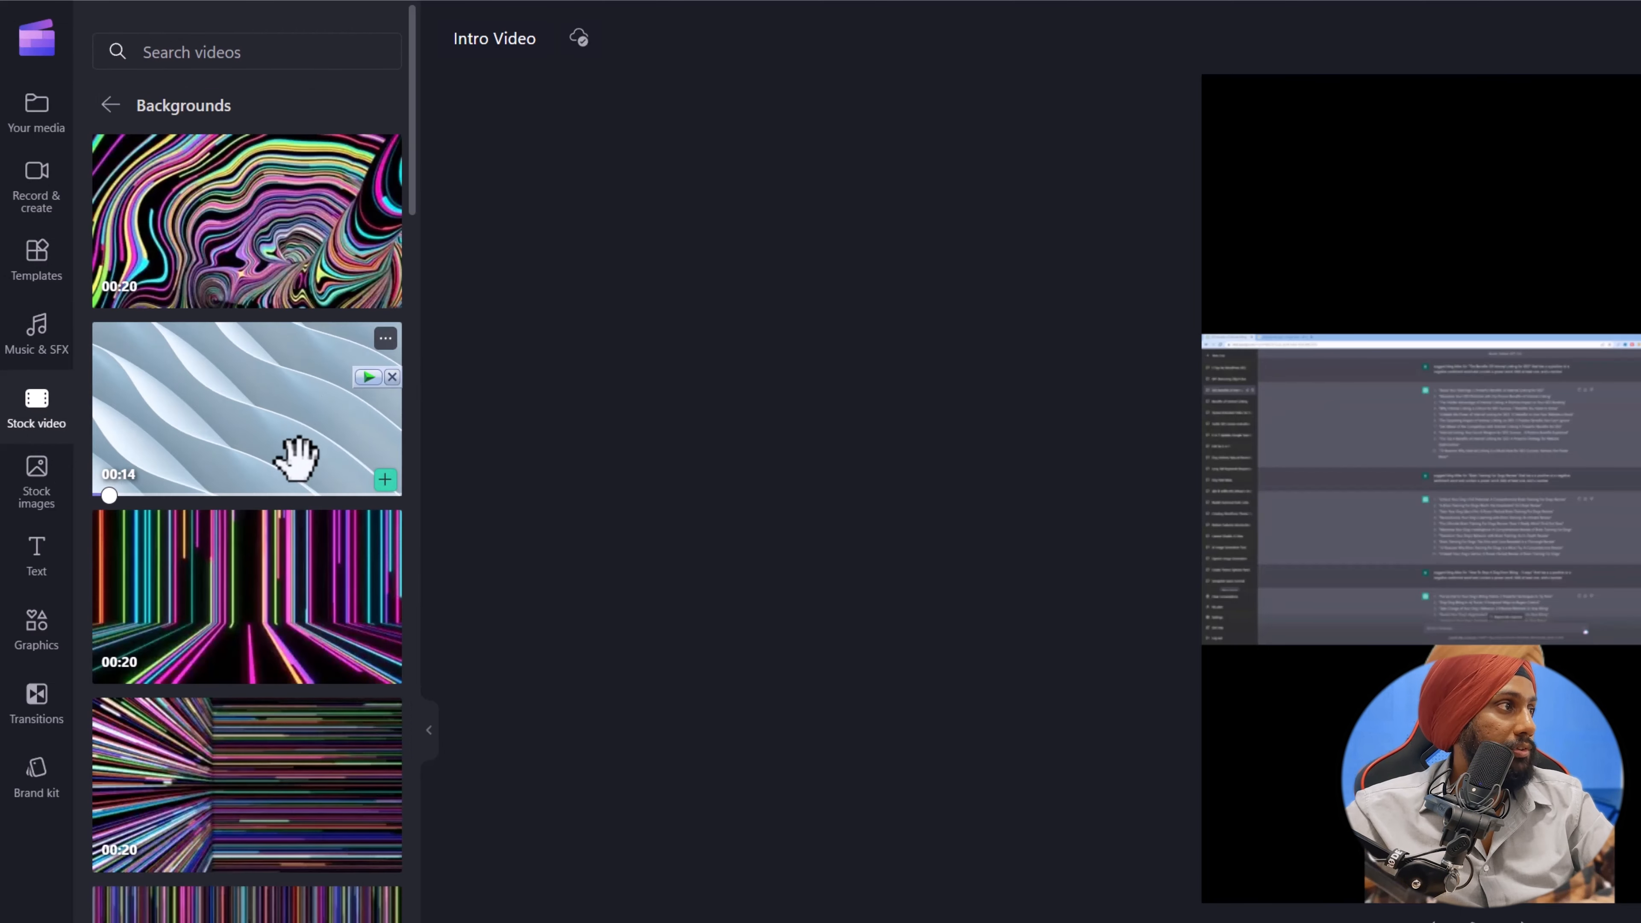
pyautogui.scroll(-5, 294, 472)
pyautogui.scroll(-8, 287, 472)
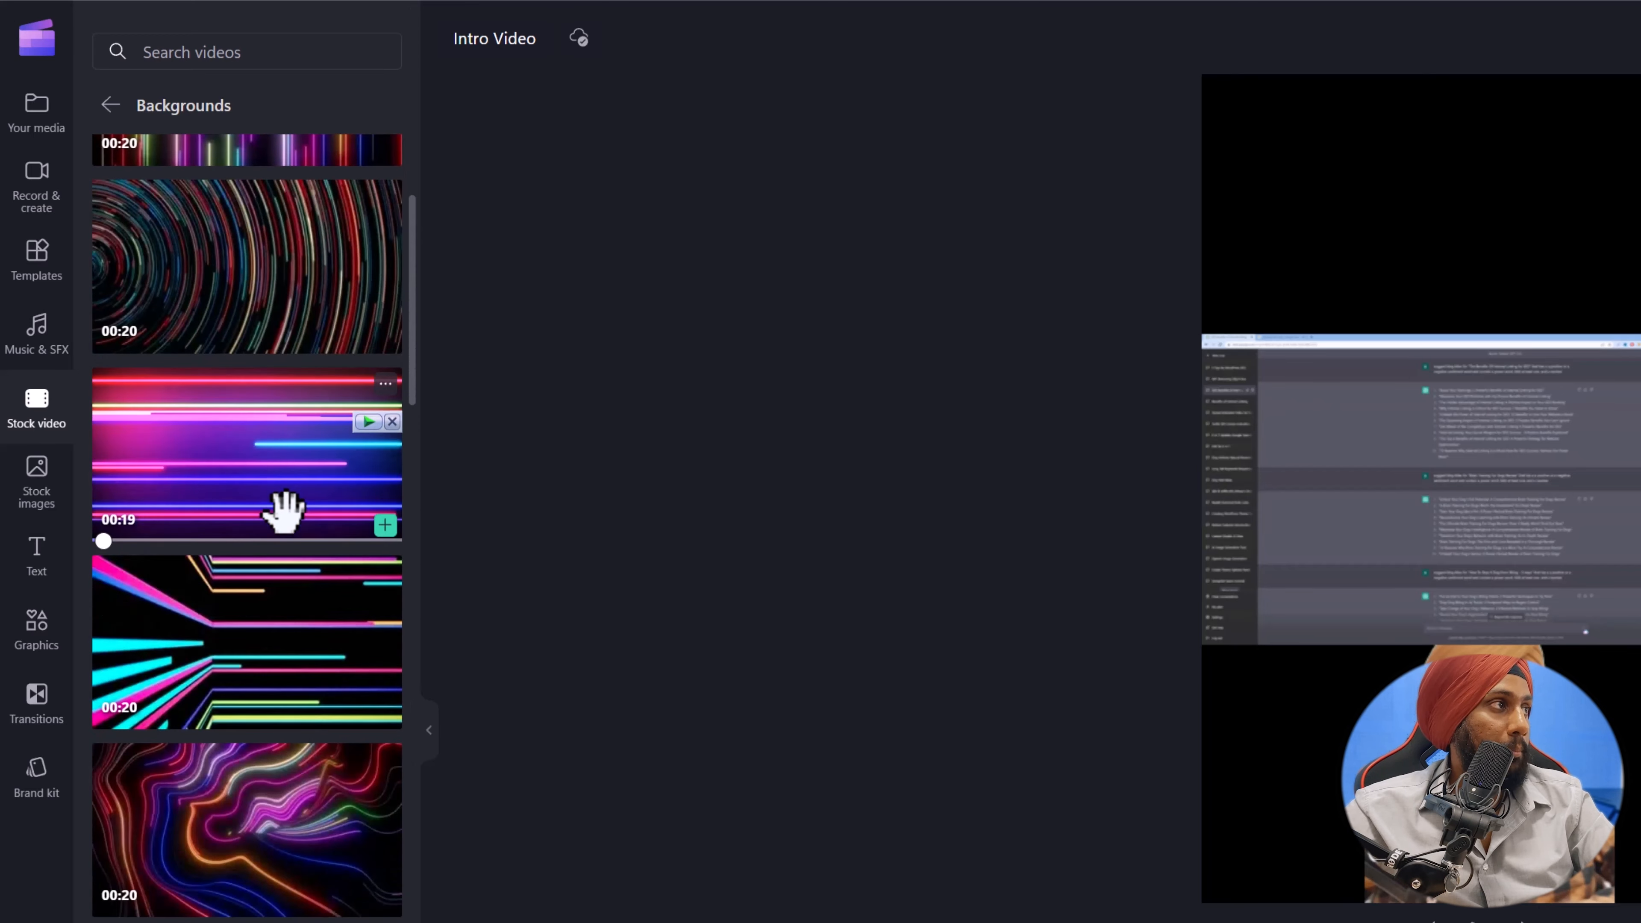
pyautogui.scroll(5, 285, 505)
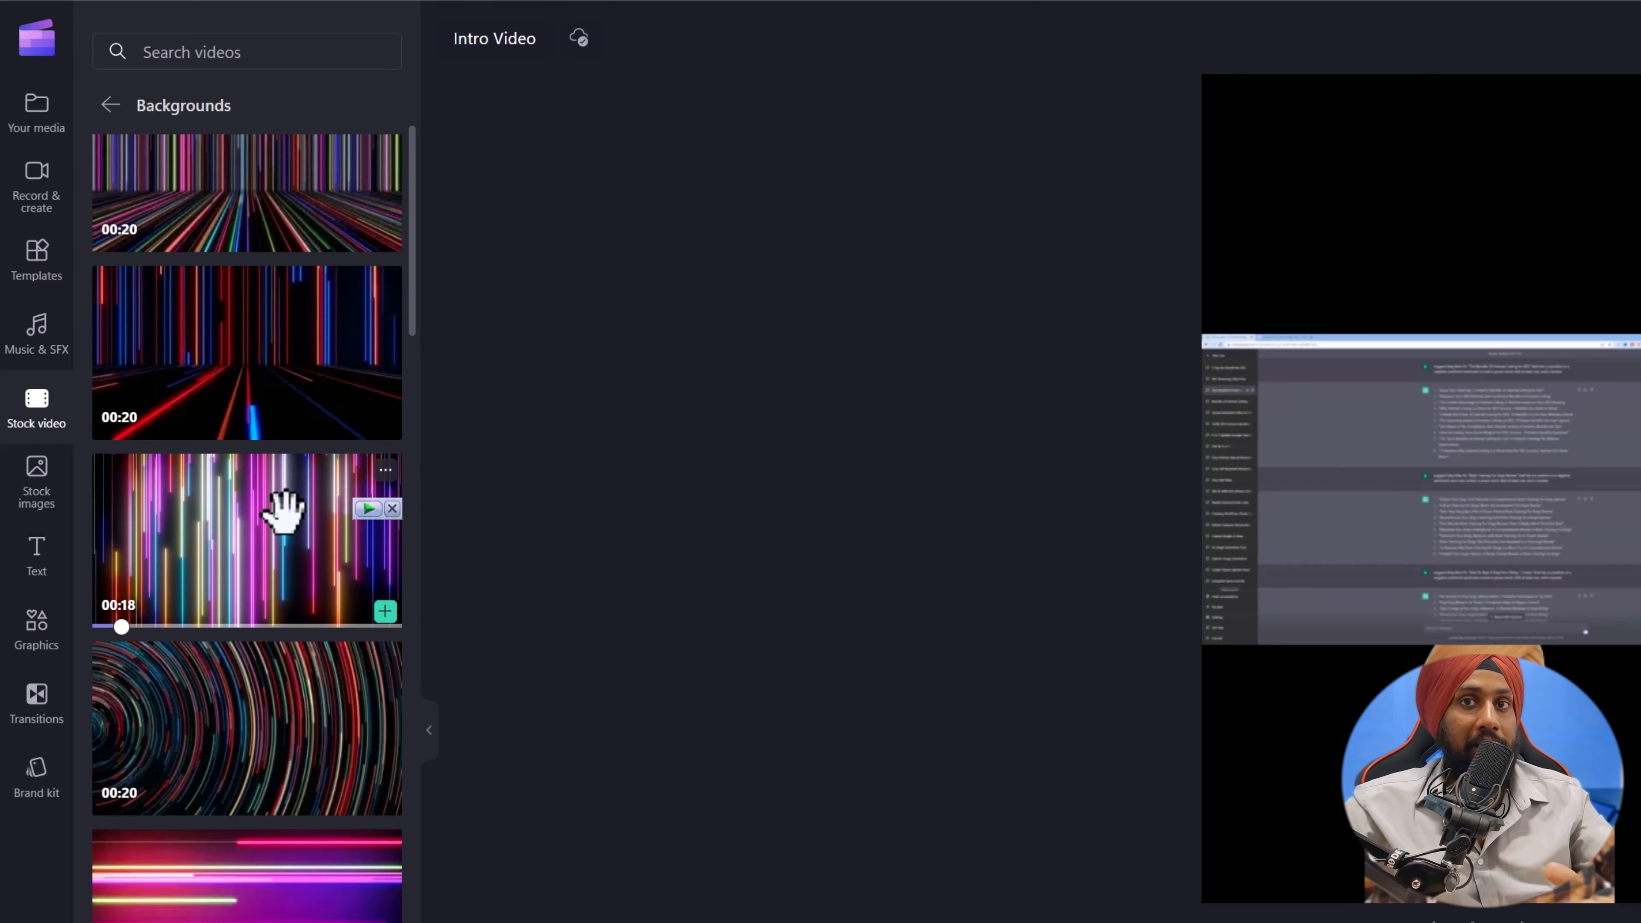
pyautogui.scroll(-10, 274, 685)
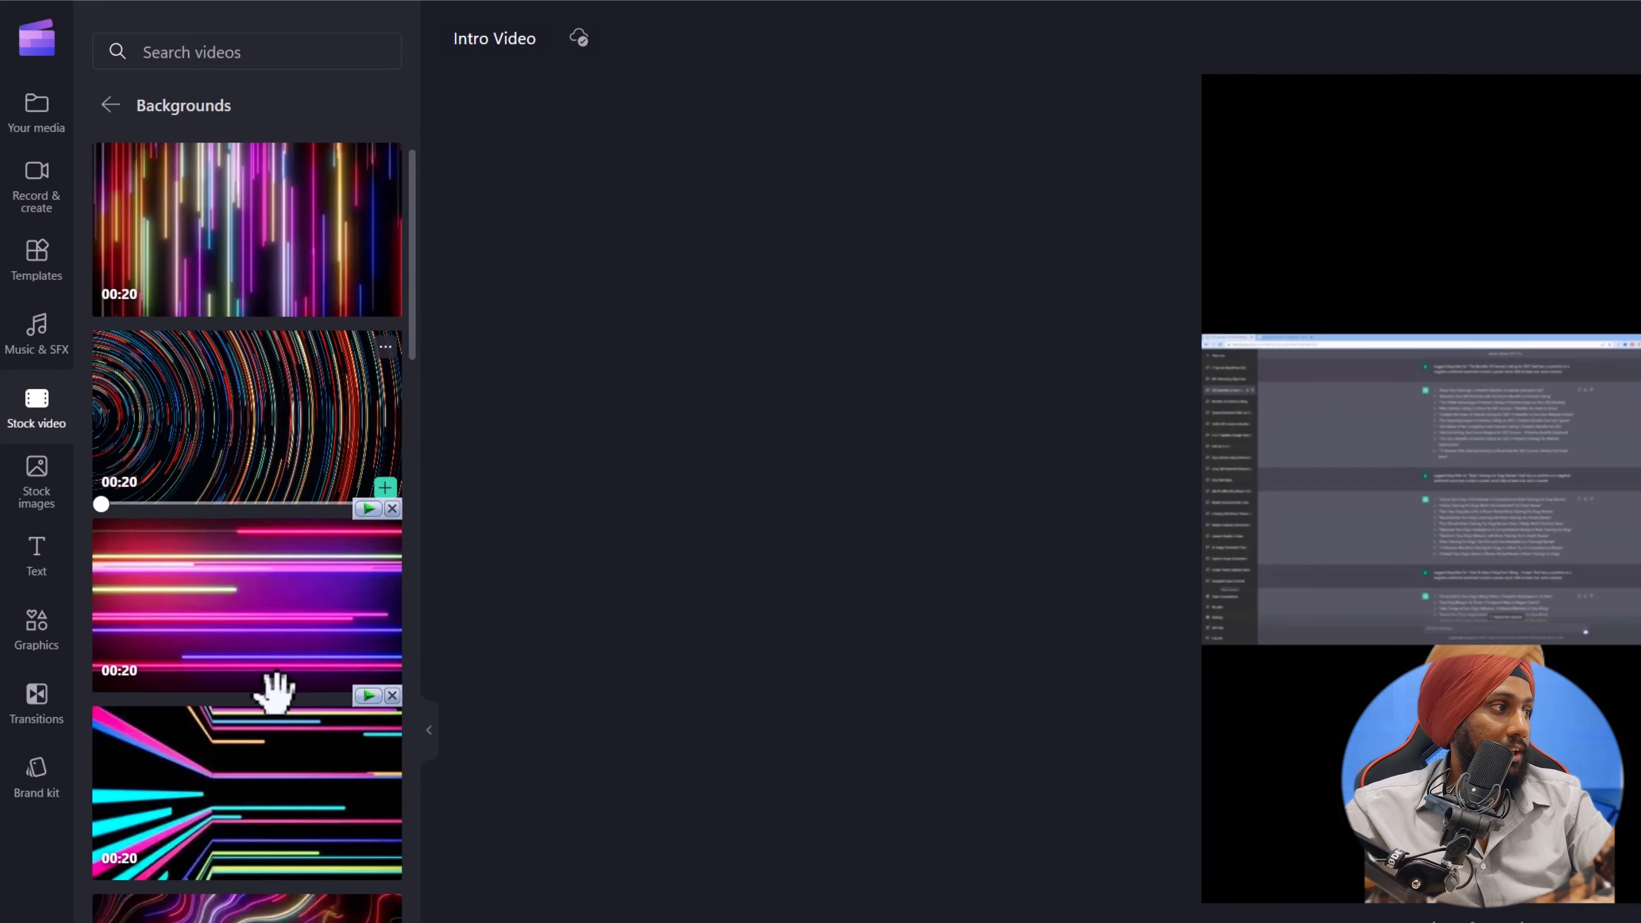
pyautogui.scroll(-10, 275, 691)
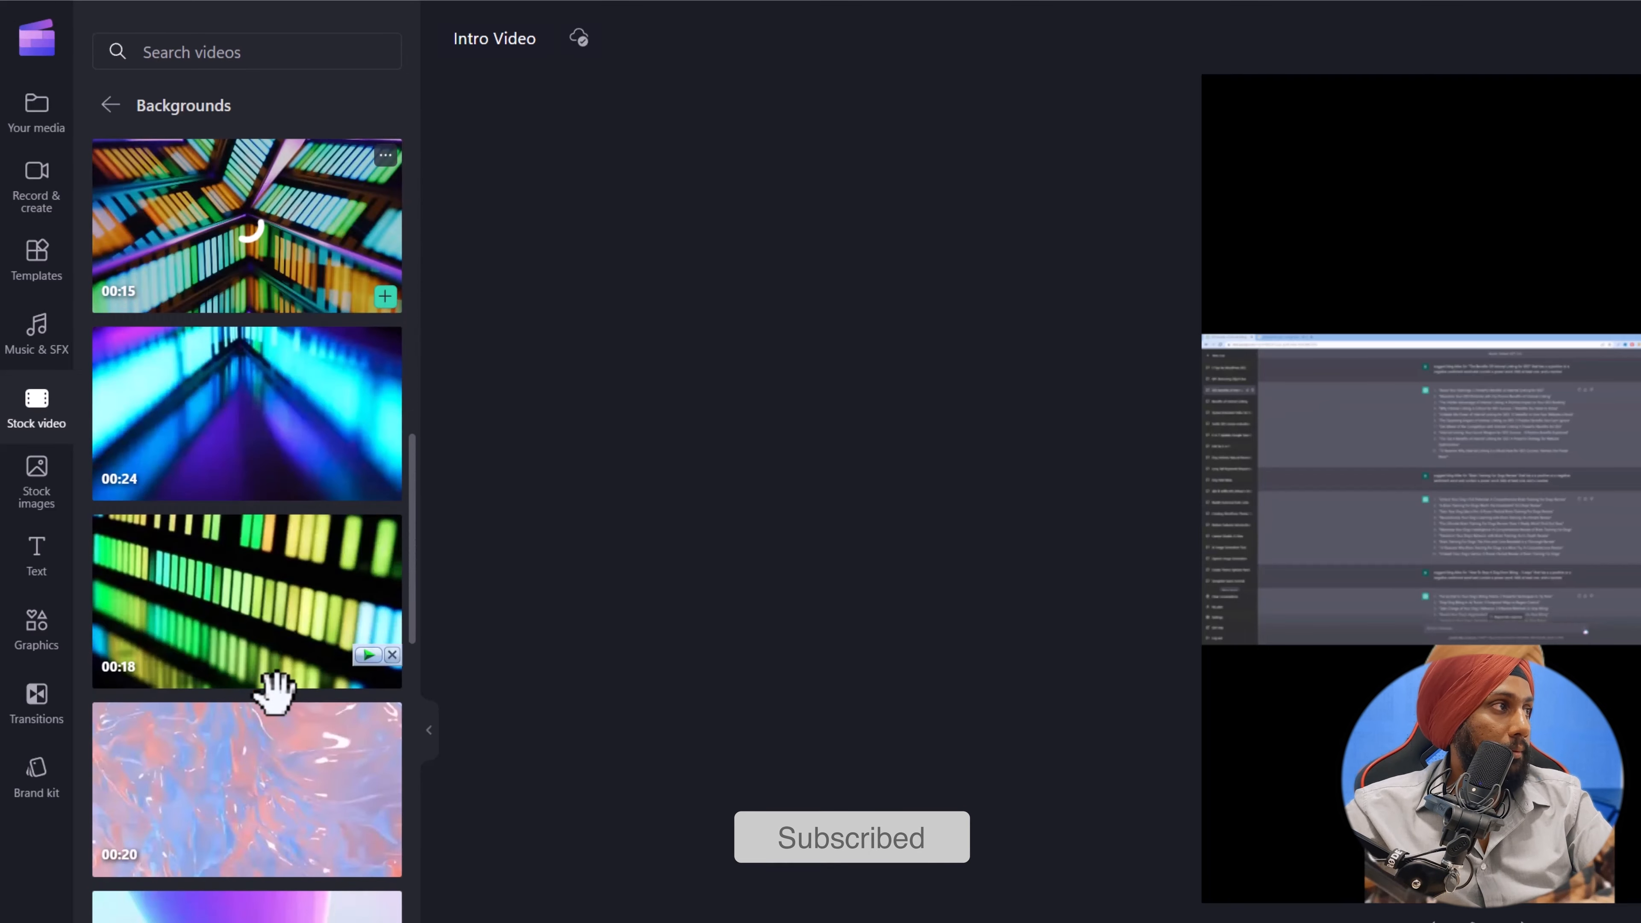
pyautogui.scroll(-10, 275, 693)
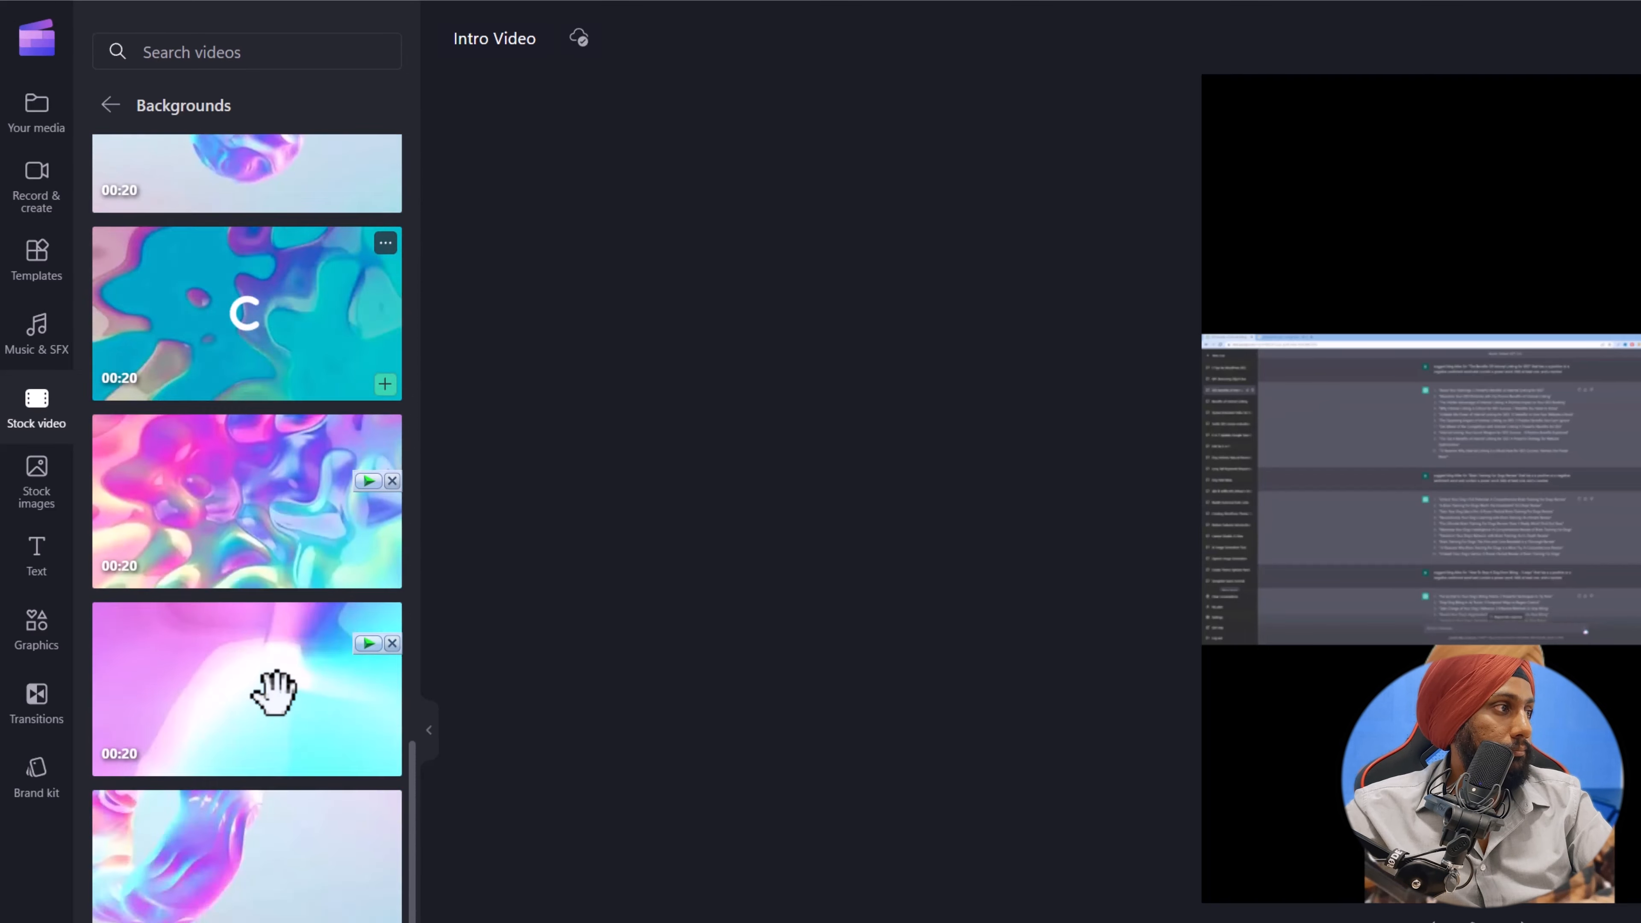
pyautogui.scroll(-10, 275, 693)
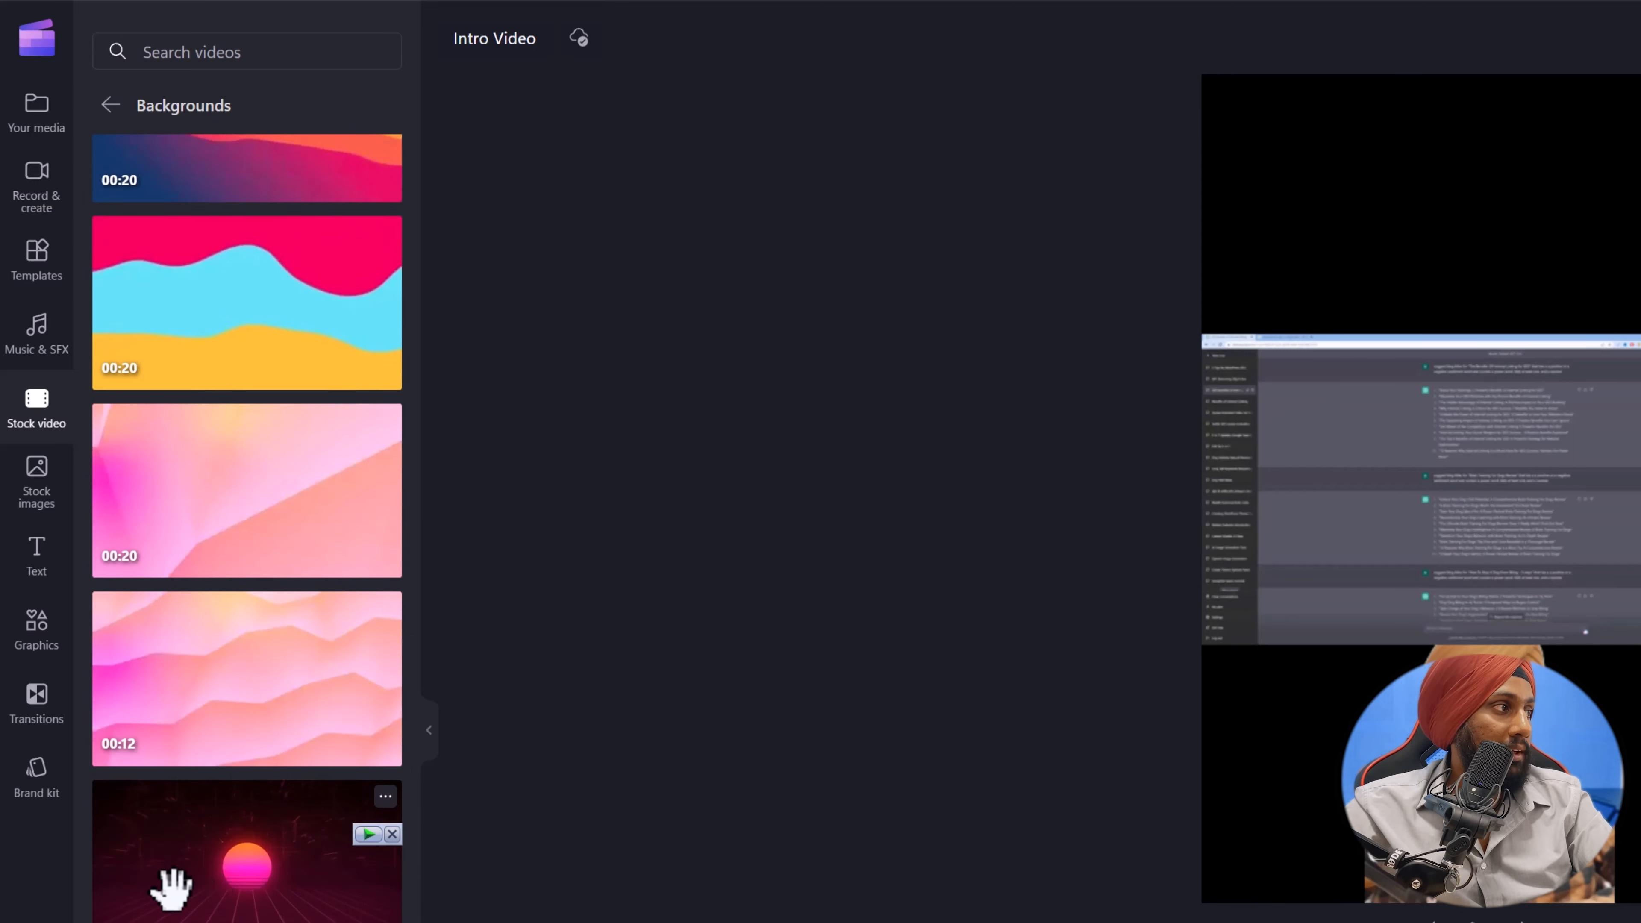
pyautogui.moveTo(285, 892); pyautogui.dragTo(92, 839)
pyautogui.moveTo(242, 825); pyautogui.dragTo(243, 828)
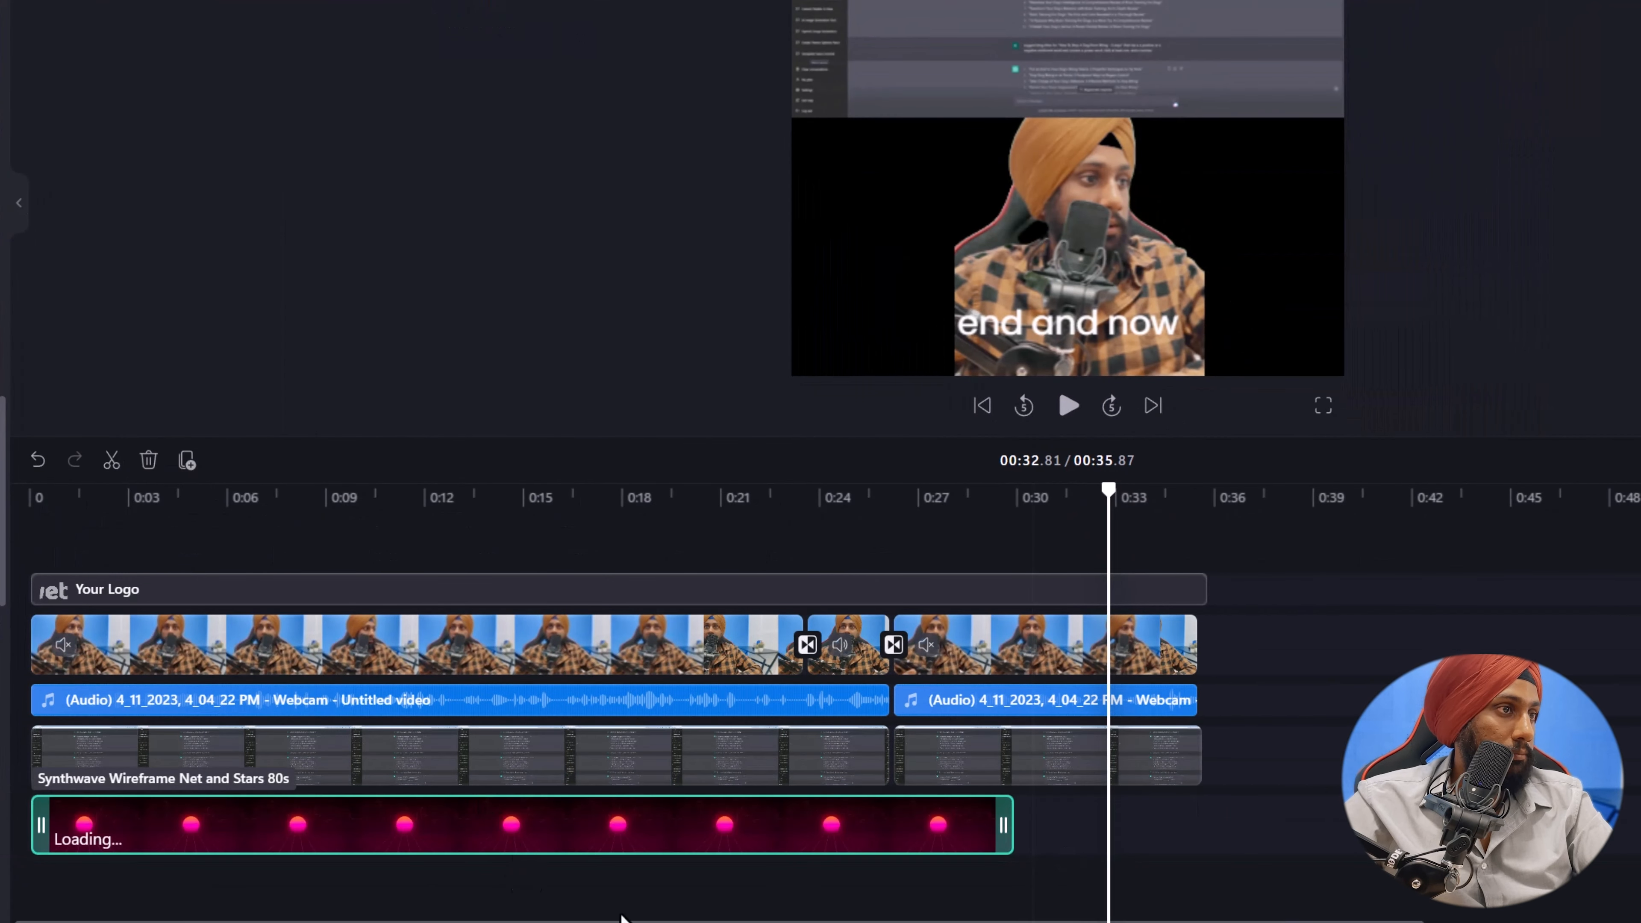
# Enlarge the synthwave background clip until it covers the whole vertical frame behind the screen recording.
pyautogui.click(687, 561)
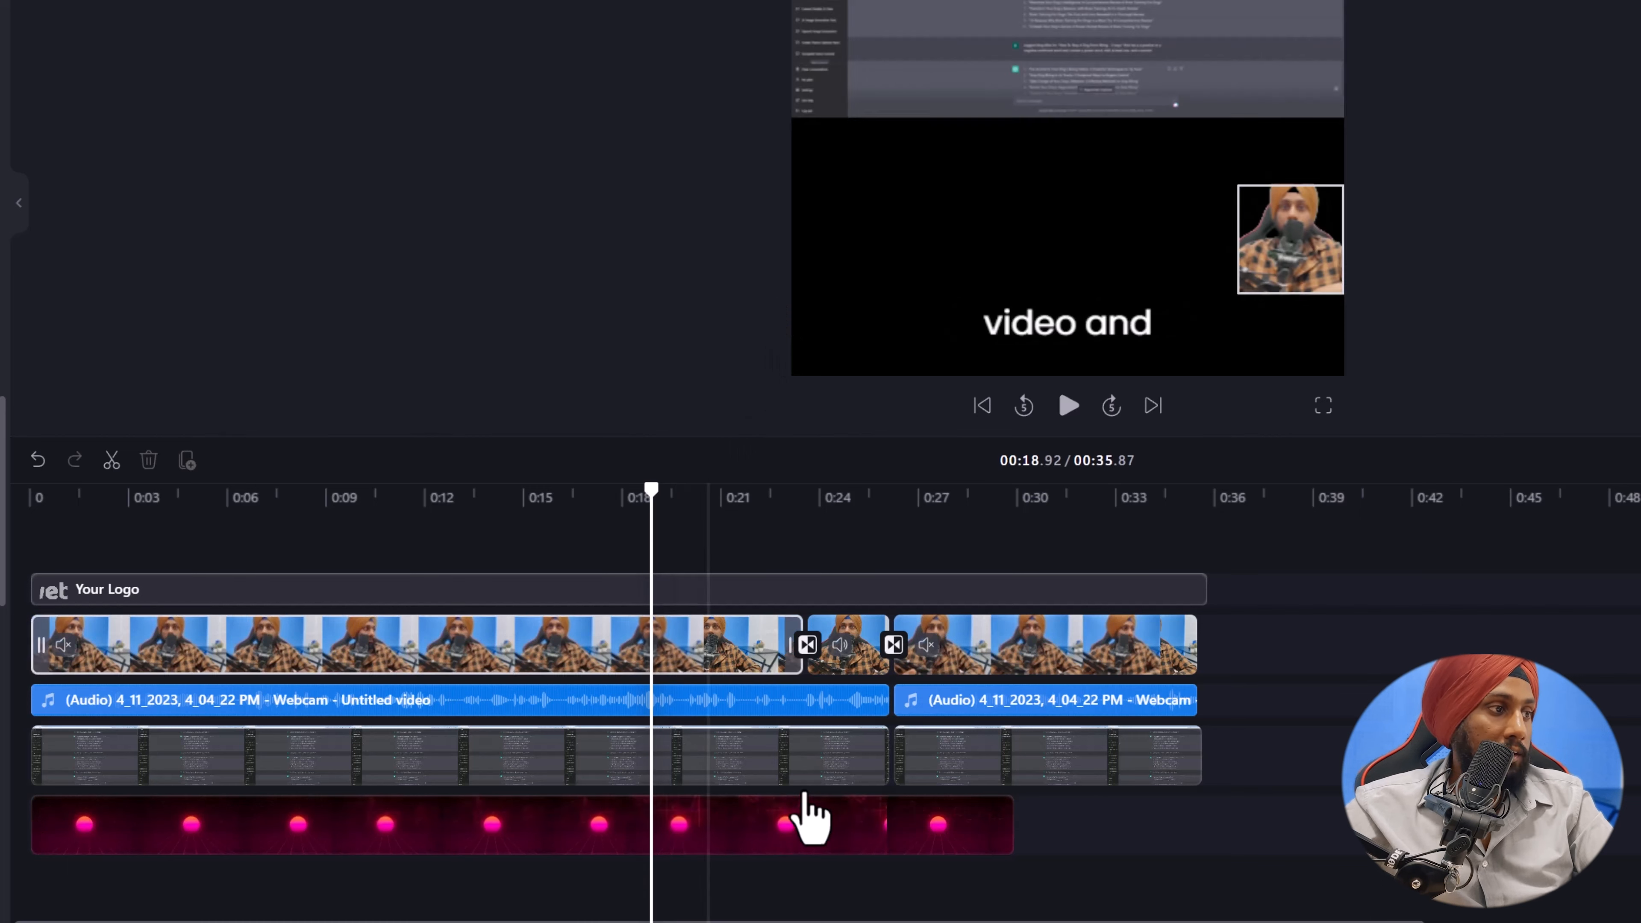
pyautogui.click(805, 831)
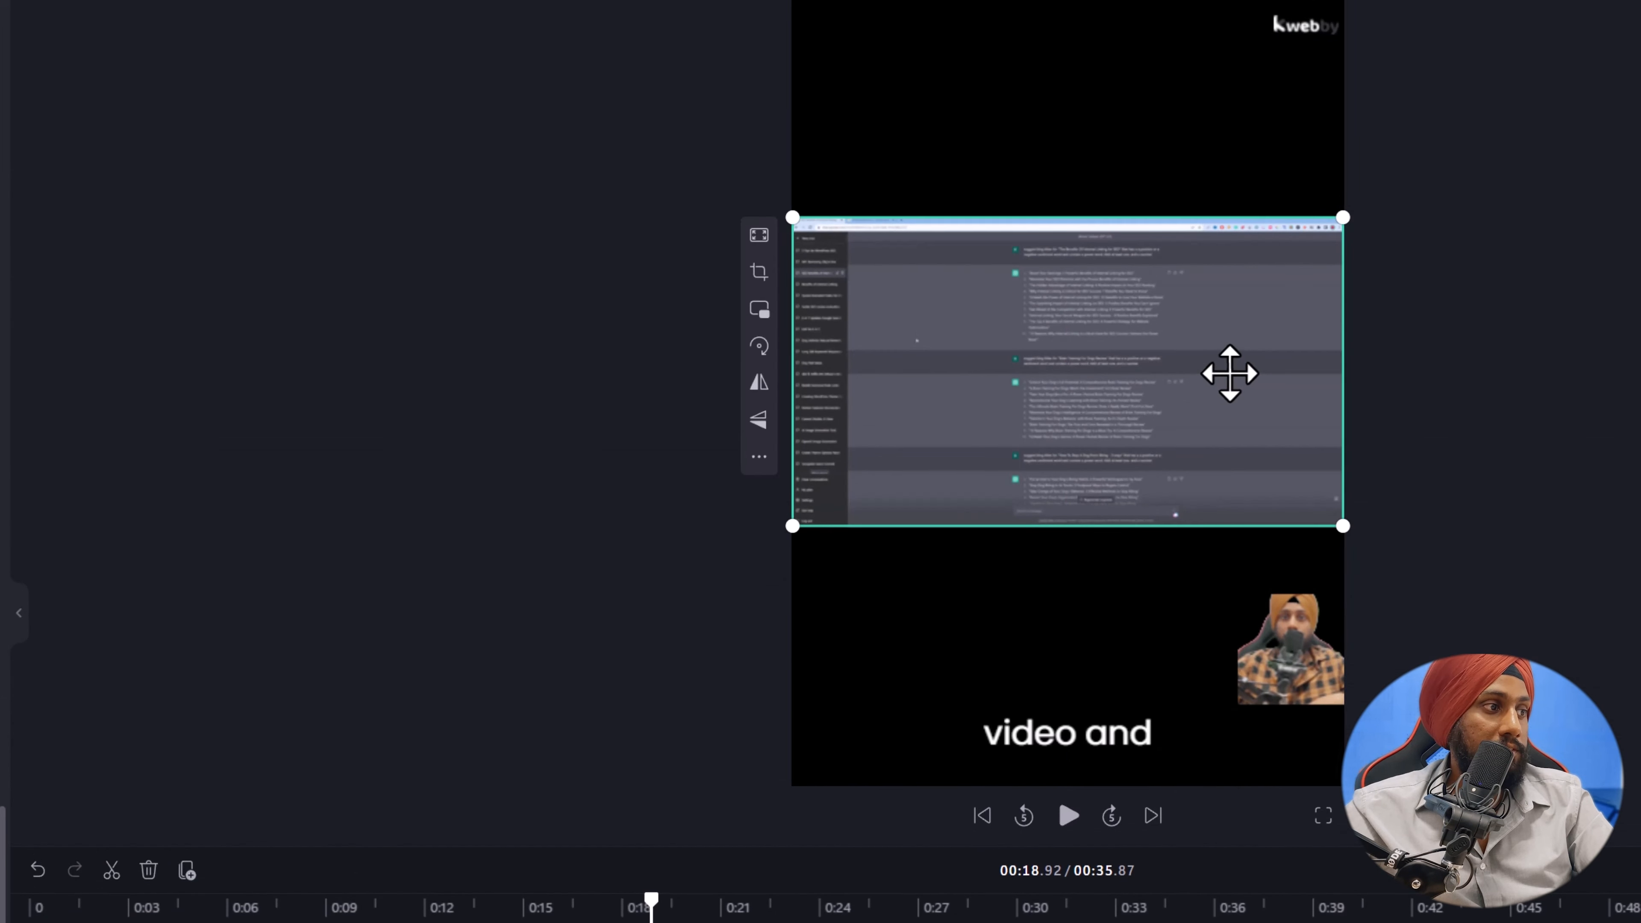
pyautogui.moveTo(793, 218); pyautogui.dragTo(317, 1)
pyautogui.moveTo(1344, 527); pyautogui.dragTo(1638, 791)
pyautogui.press('Escape')
# Enlarge the first webcam clip and center it in the area below the screen recording.
pyautogui.click(1257, 671)
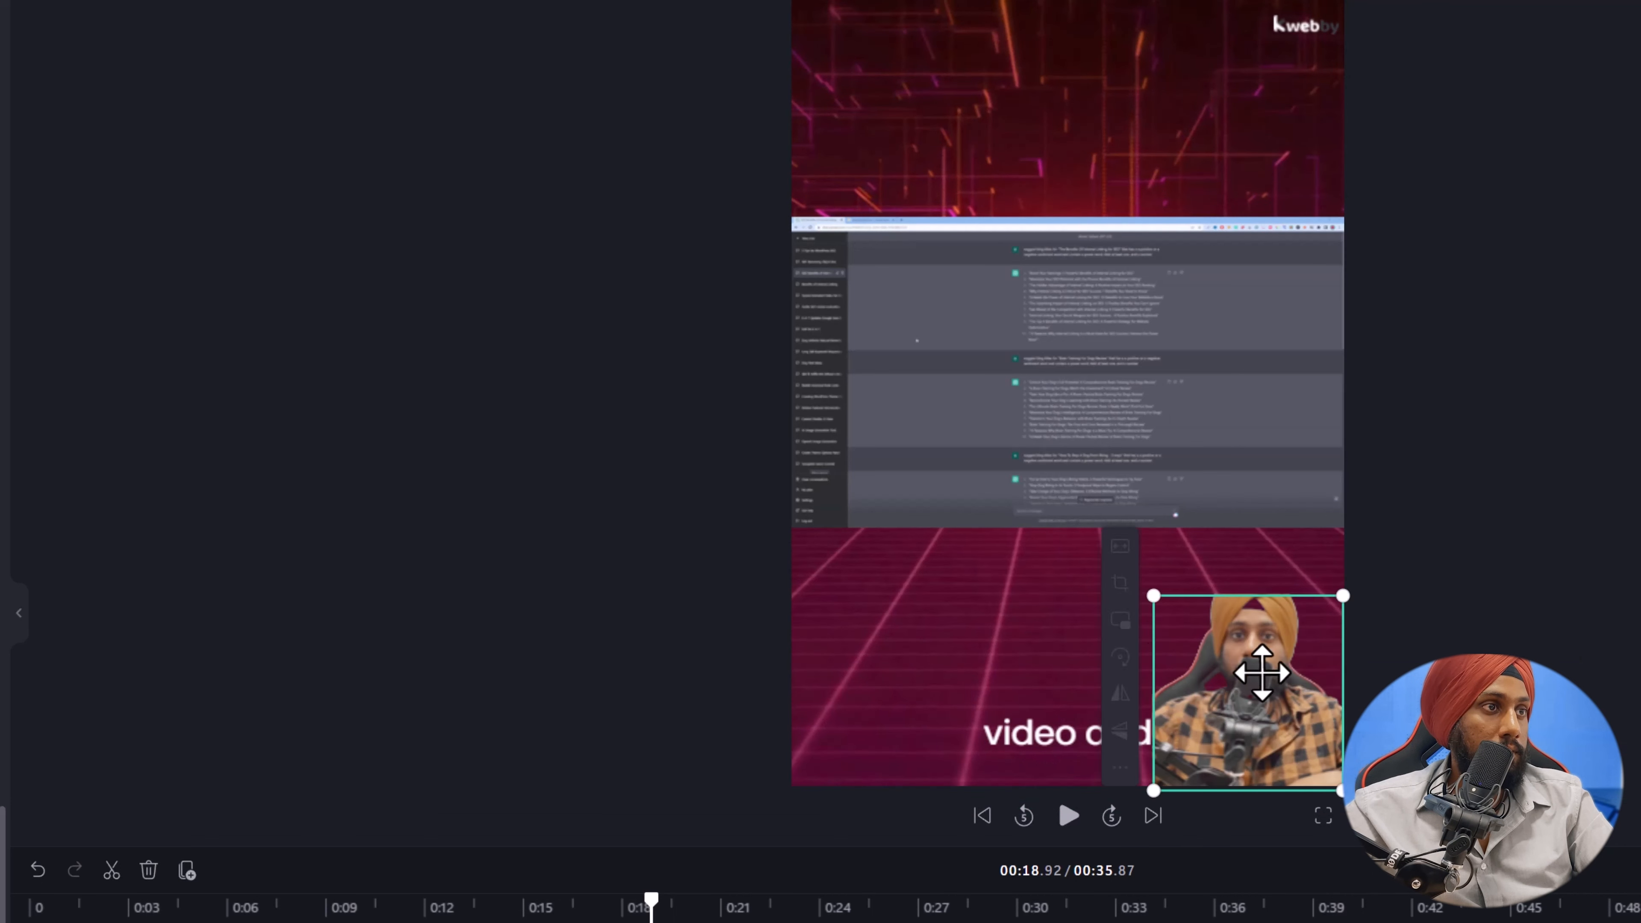
pyautogui.moveTo(1154, 596); pyautogui.dragTo(1090, 530)
pyautogui.moveTo(1216, 616); pyautogui.dragTo(1033, 400)
# Remove the Your Logo overlay from the video.
pyautogui.moveTo(1305, 26); pyautogui.dragTo(1220, 161)
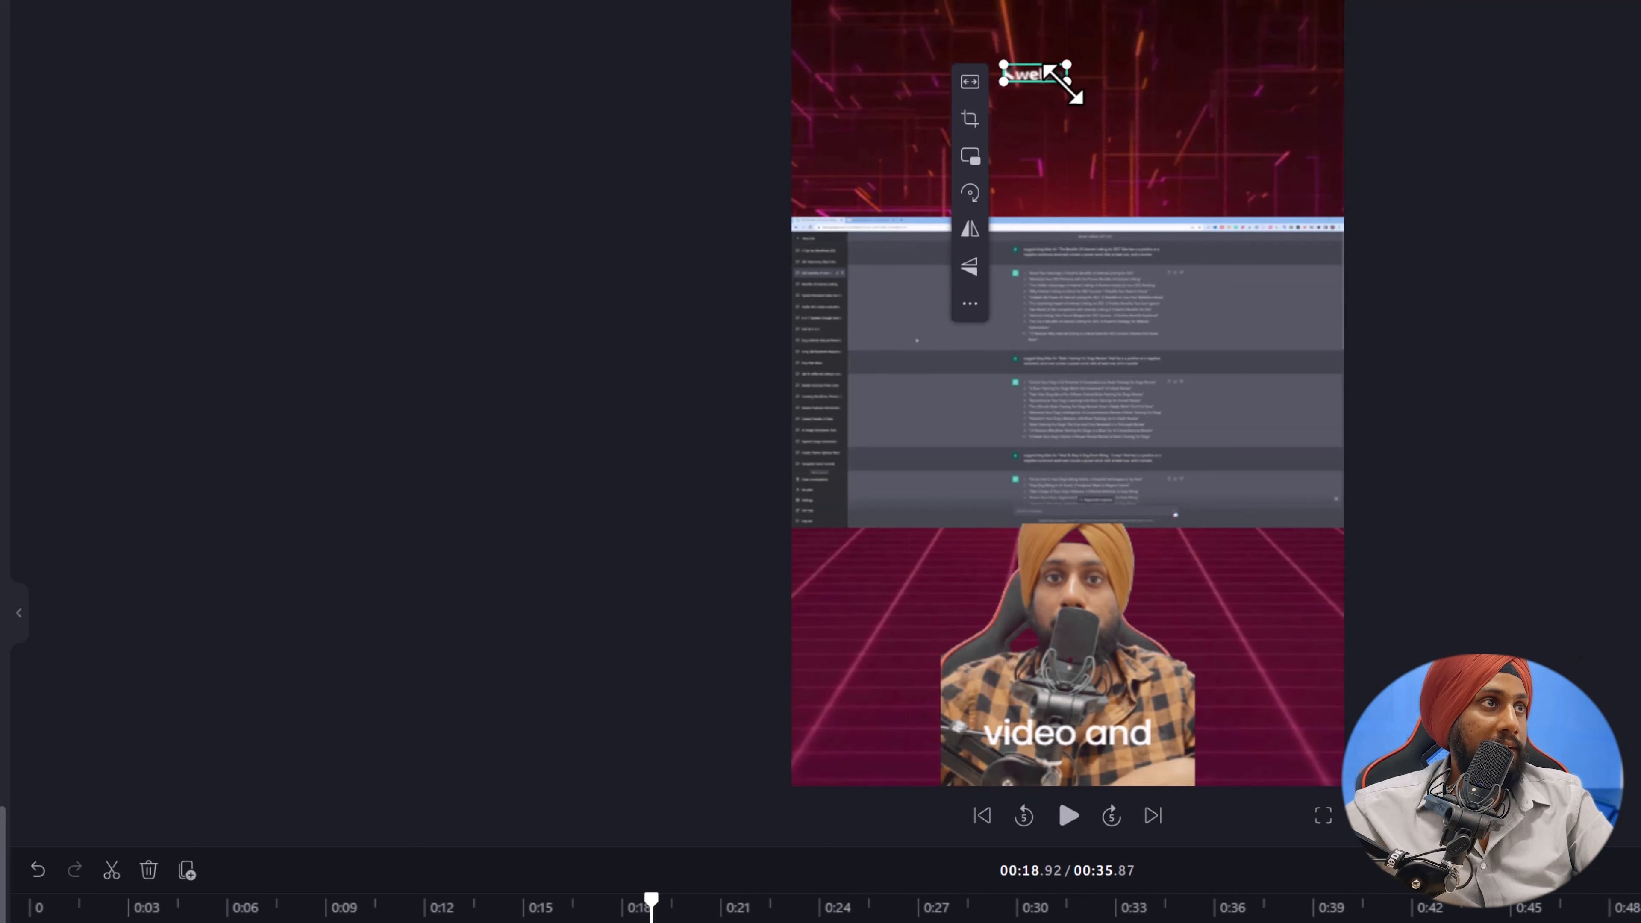
pyautogui.moveTo(1172, 99); pyautogui.dragTo(1107, 496)
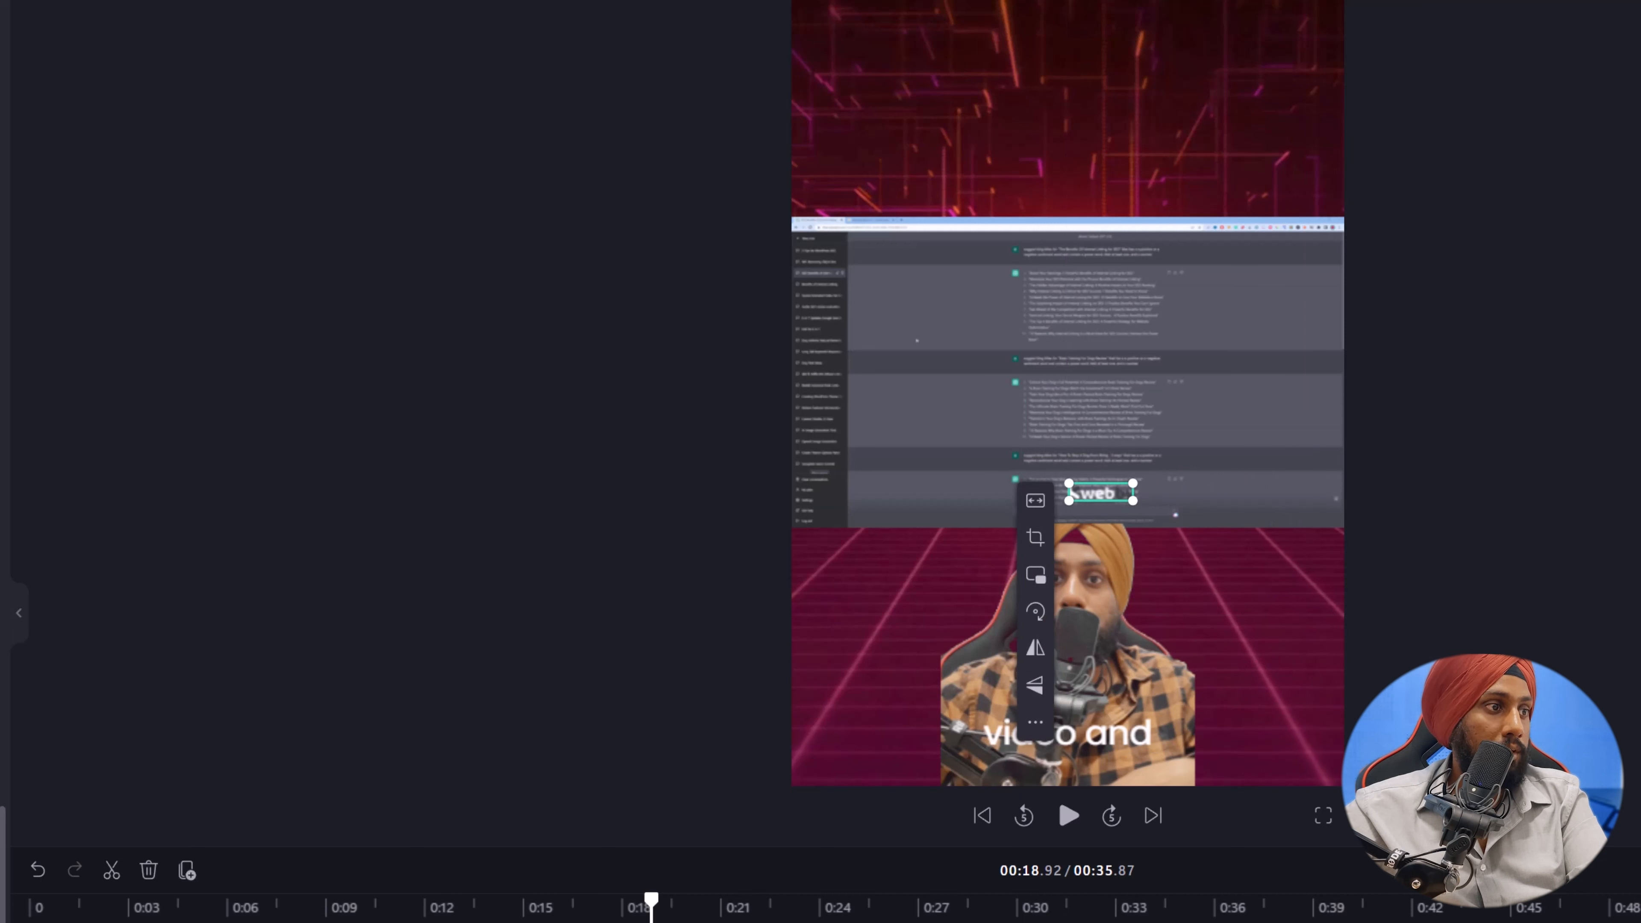
pyautogui.moveTo(1212, 922); pyautogui.dragTo(1207, 922)
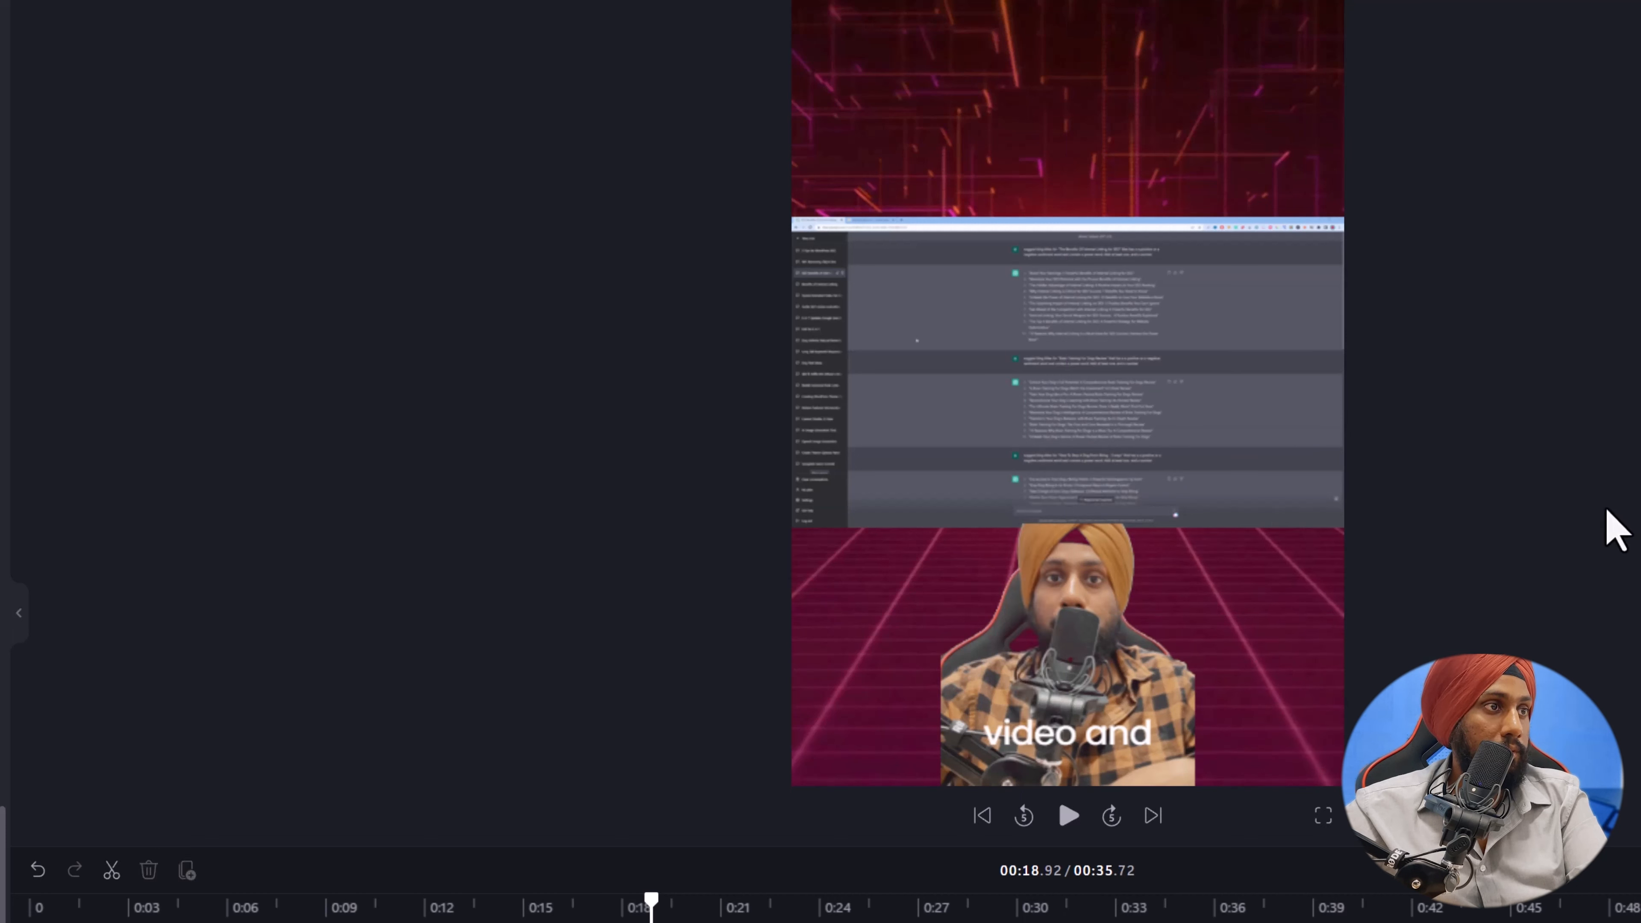
pyautogui.click(1149, 712)
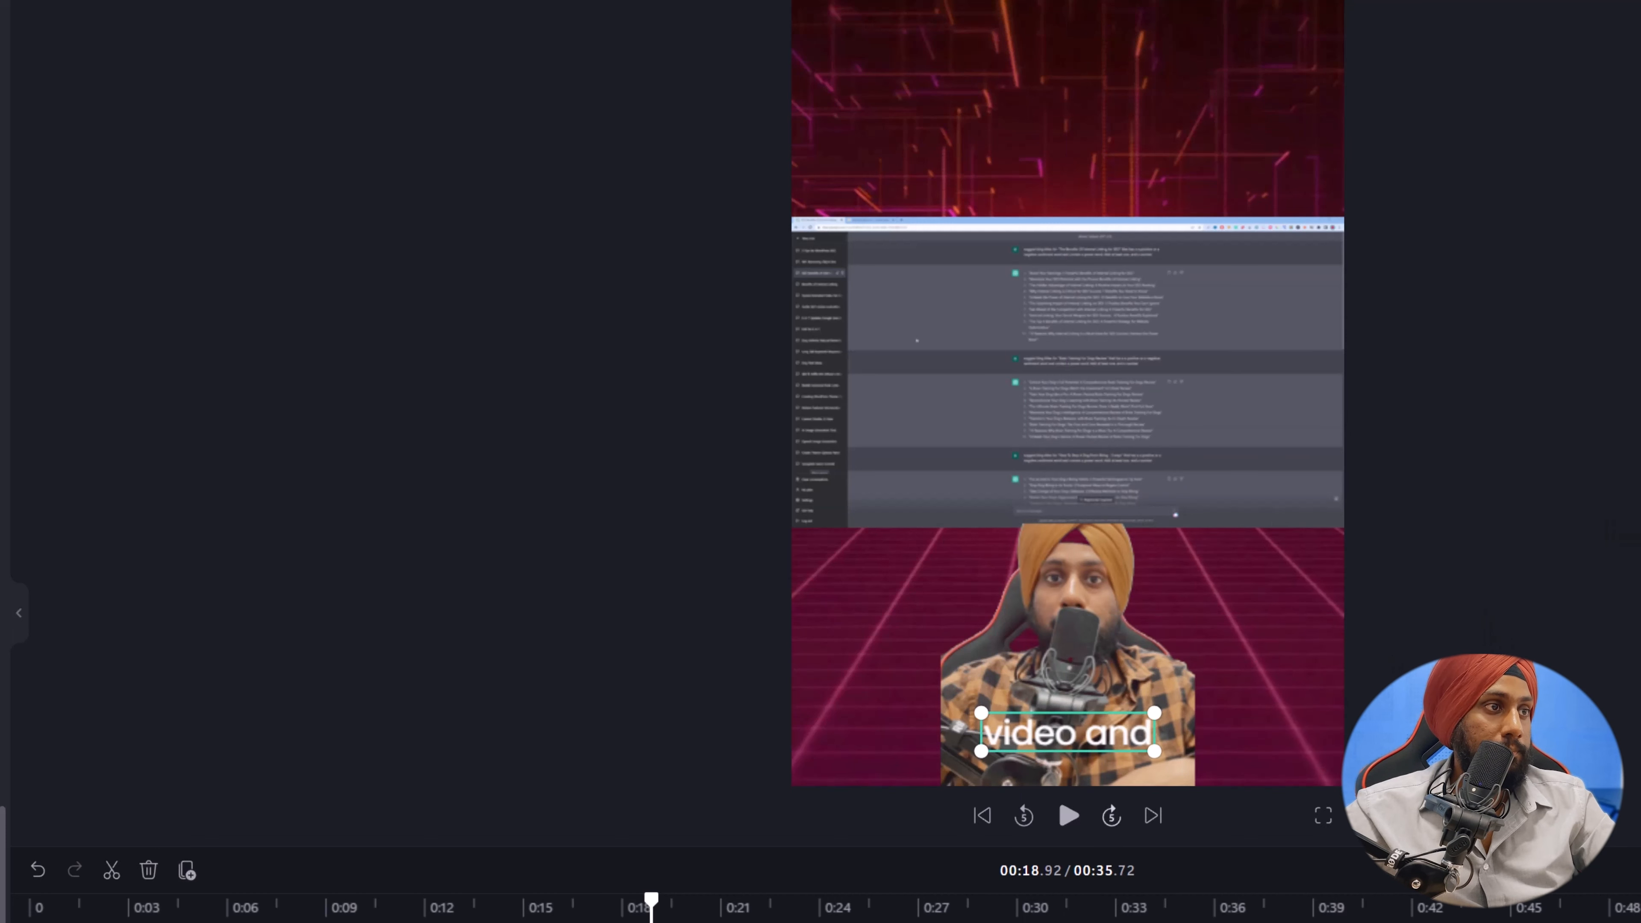
# Trim the end of the synthwave background clip to about 20 seconds and duplicate it directly after the original.
pyautogui.moveTo(651, 901); pyautogui.dragTo(893, 902)
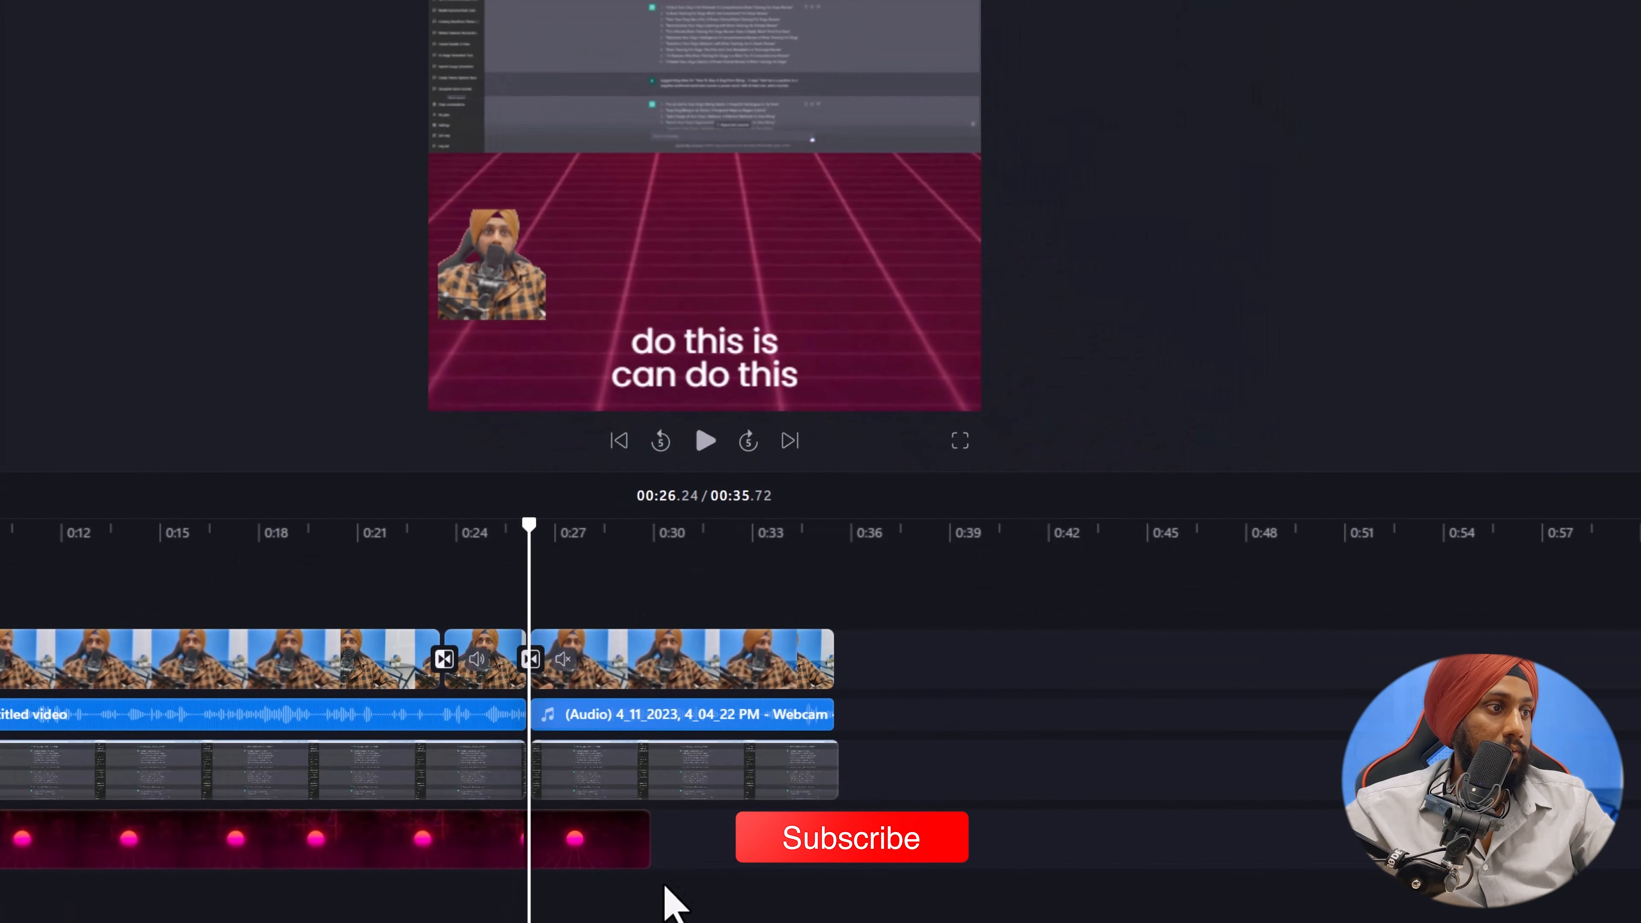
pyautogui.click(645, 848)
pyautogui.moveTo(645, 847); pyautogui.dragTo(318, 849)
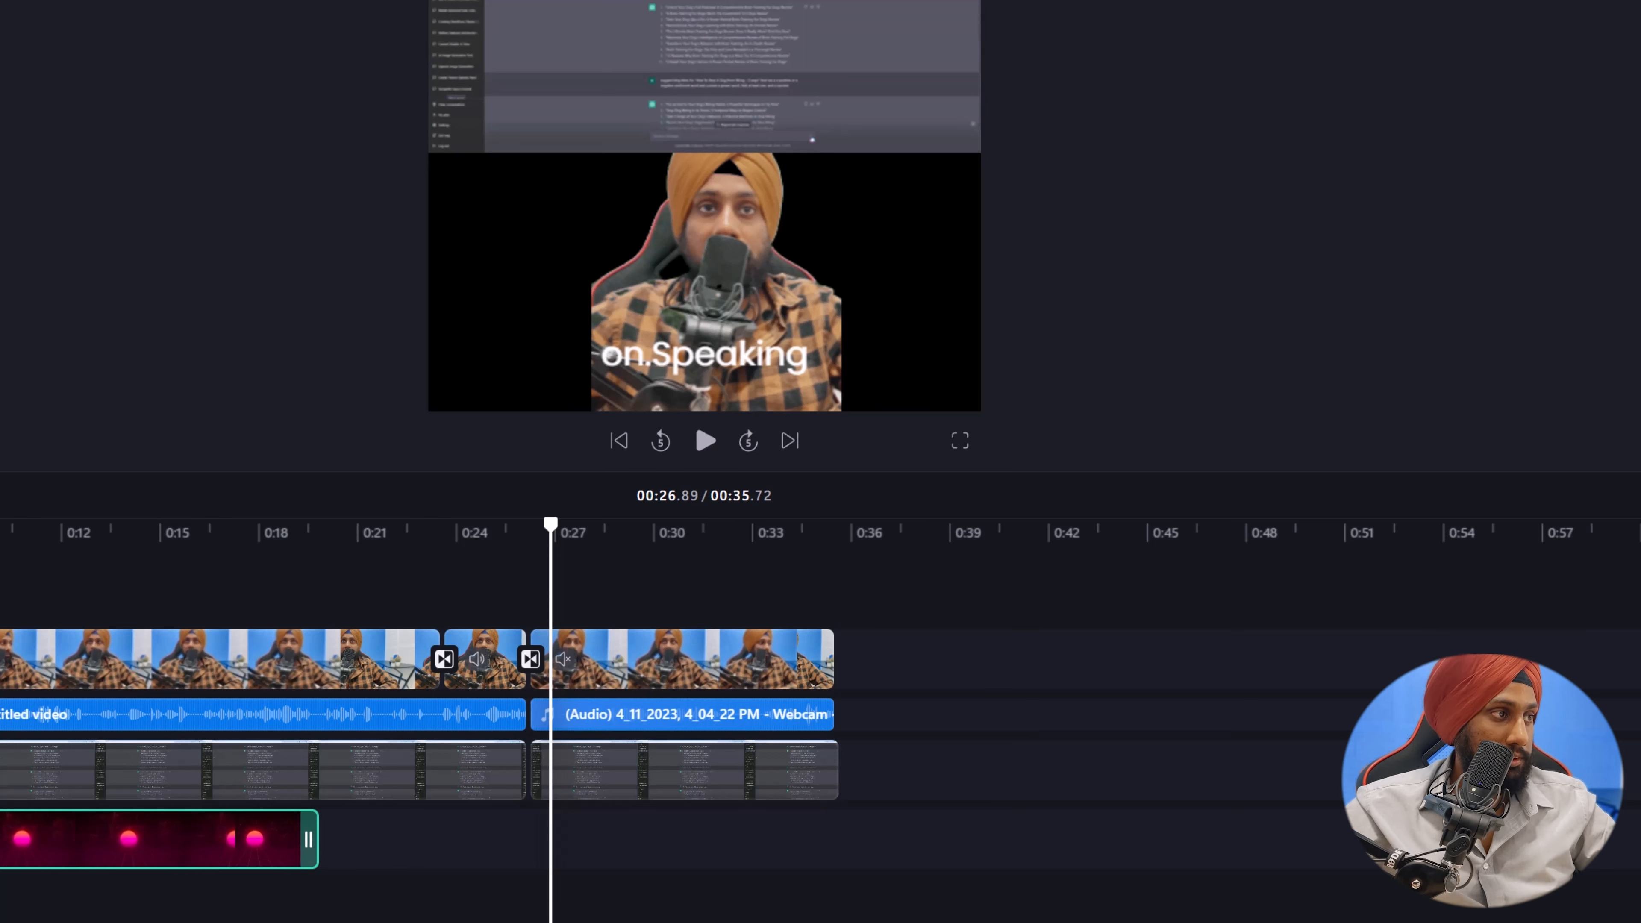
pyautogui.hotkey('ctrl', 'd')
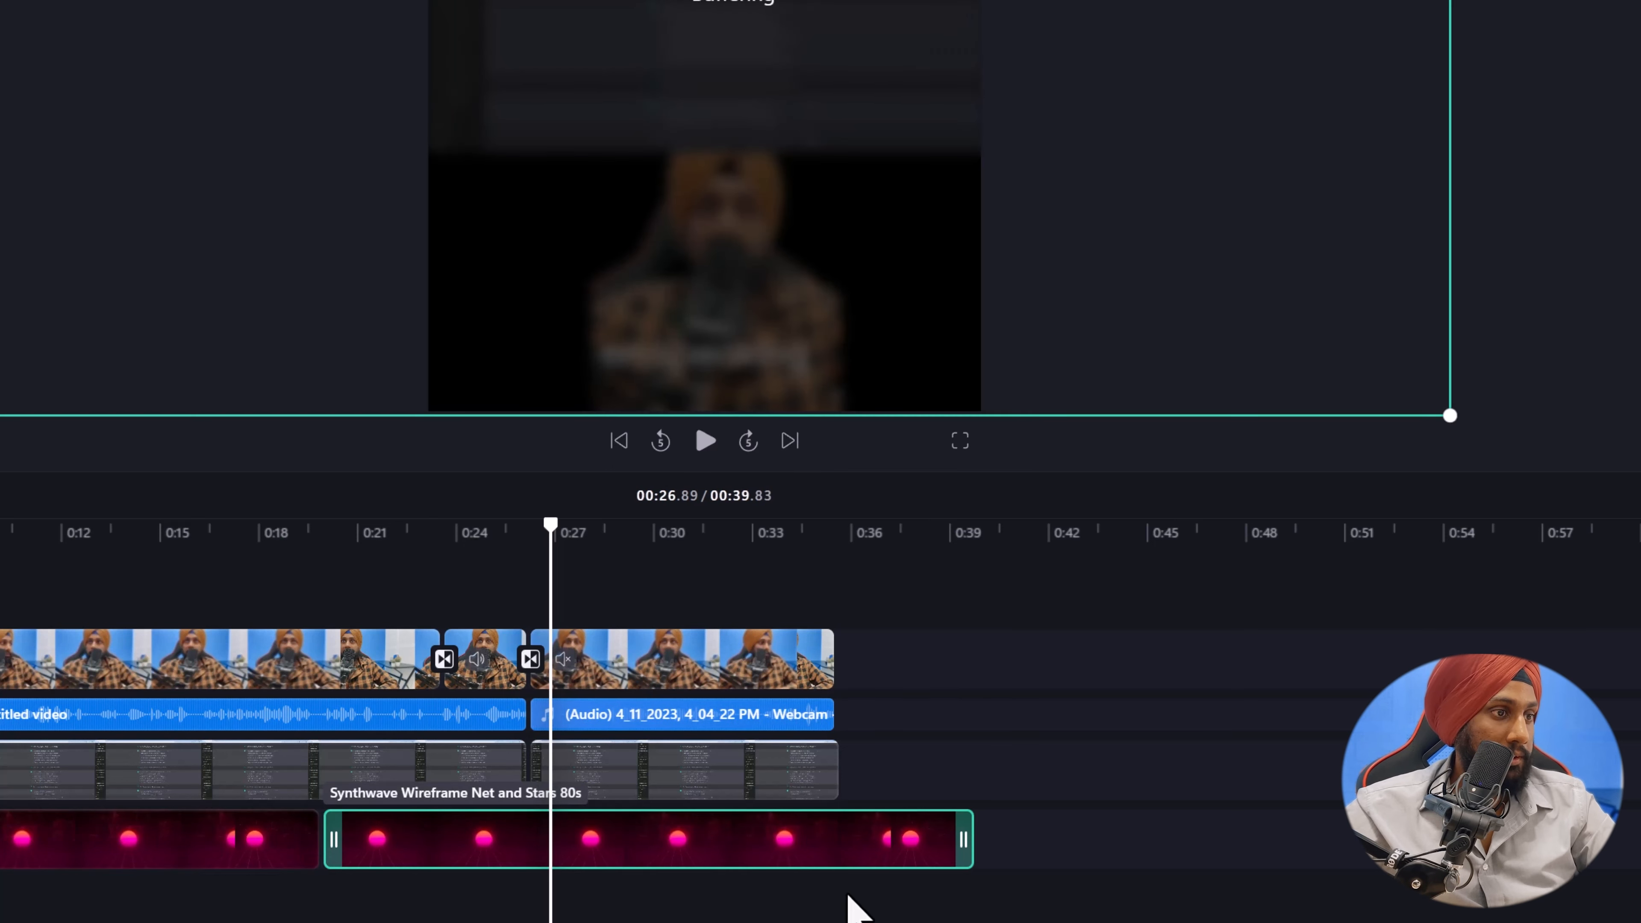
# Trim the end of the second synthwave background clip so it finishes together with the screen recording, and clear the selection.
pyautogui.moveTo(965, 839); pyautogui.dragTo(819, 820)
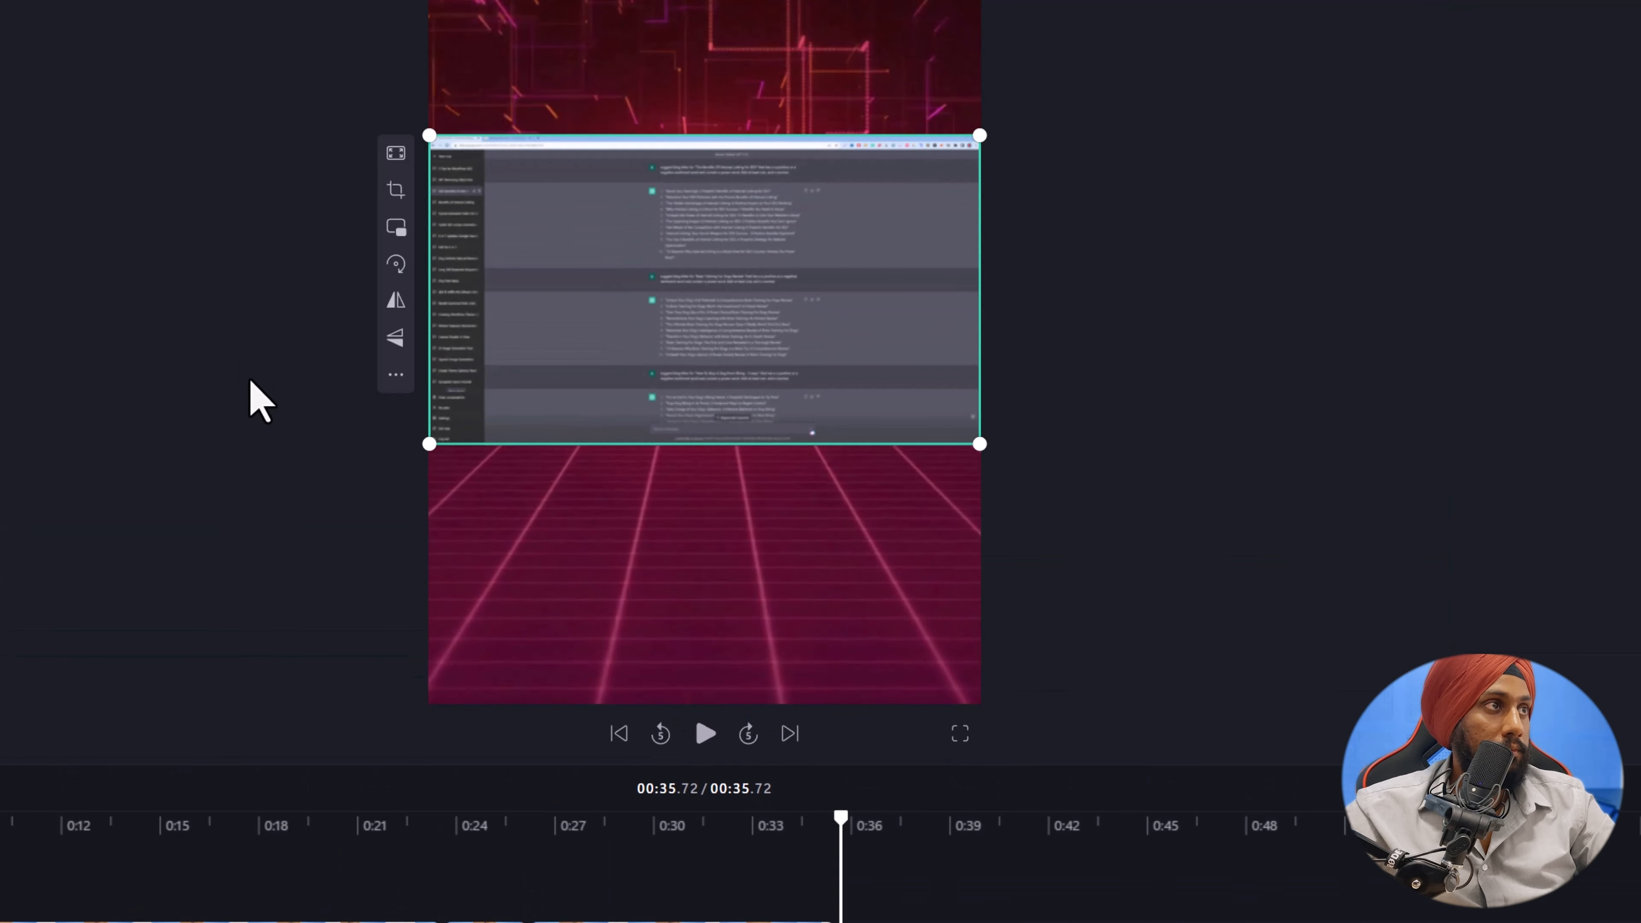
pyautogui.click(12, 366)
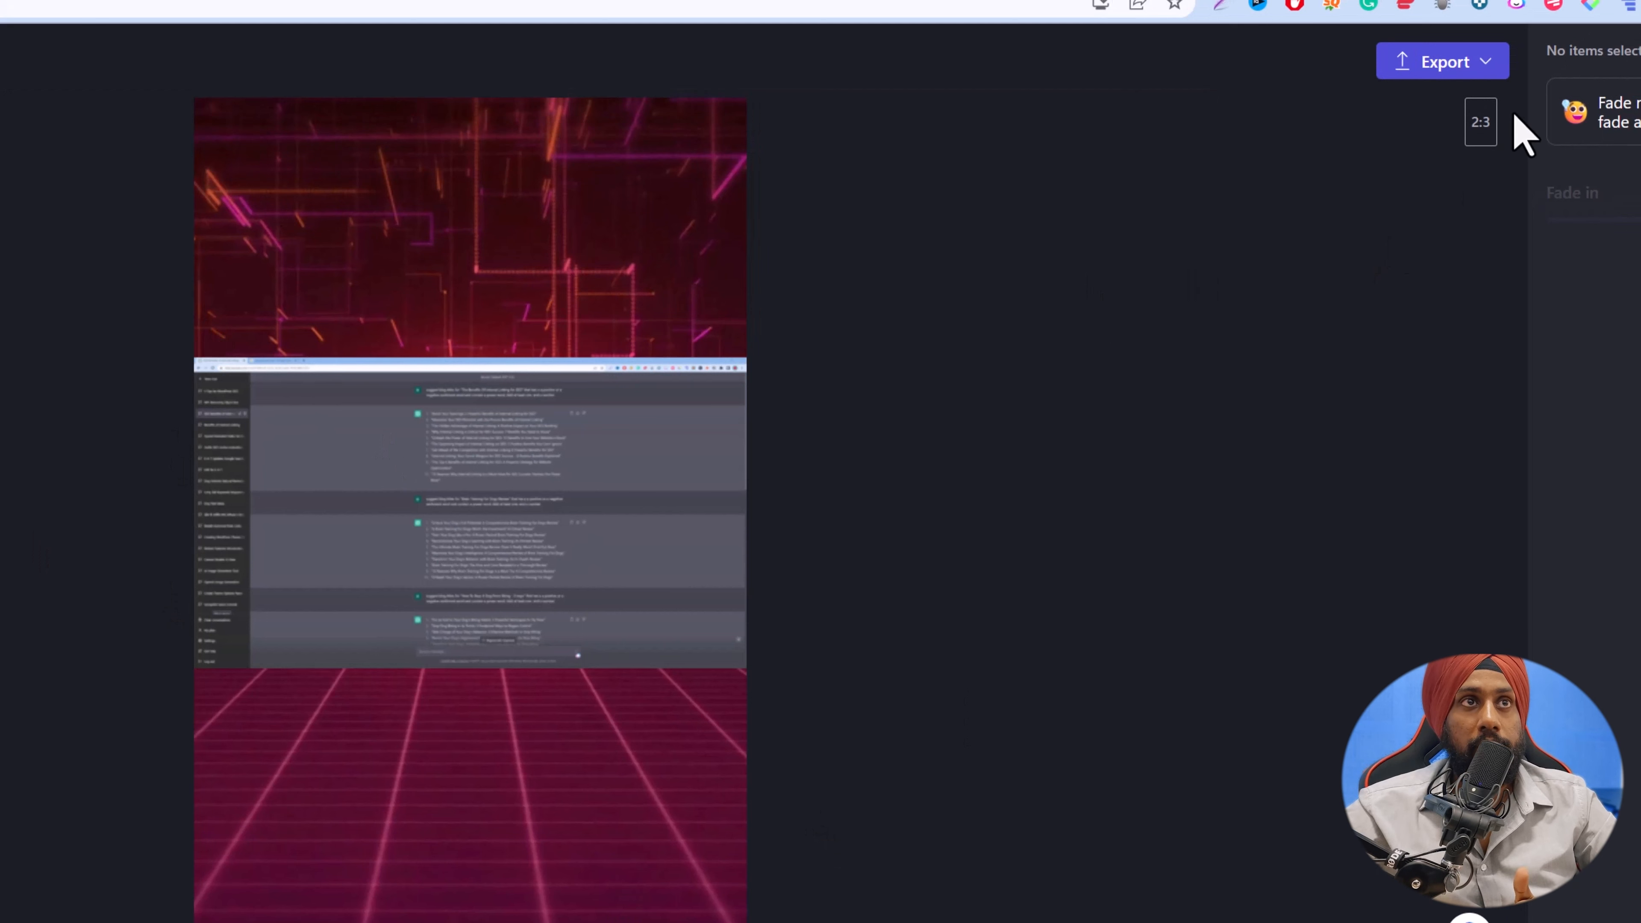
# Try the 1:1 square aspect ratio for the video, and set it to 9:16 portrait instead.
pyautogui.click(1483, 124)
pyautogui.click(1485, 329)
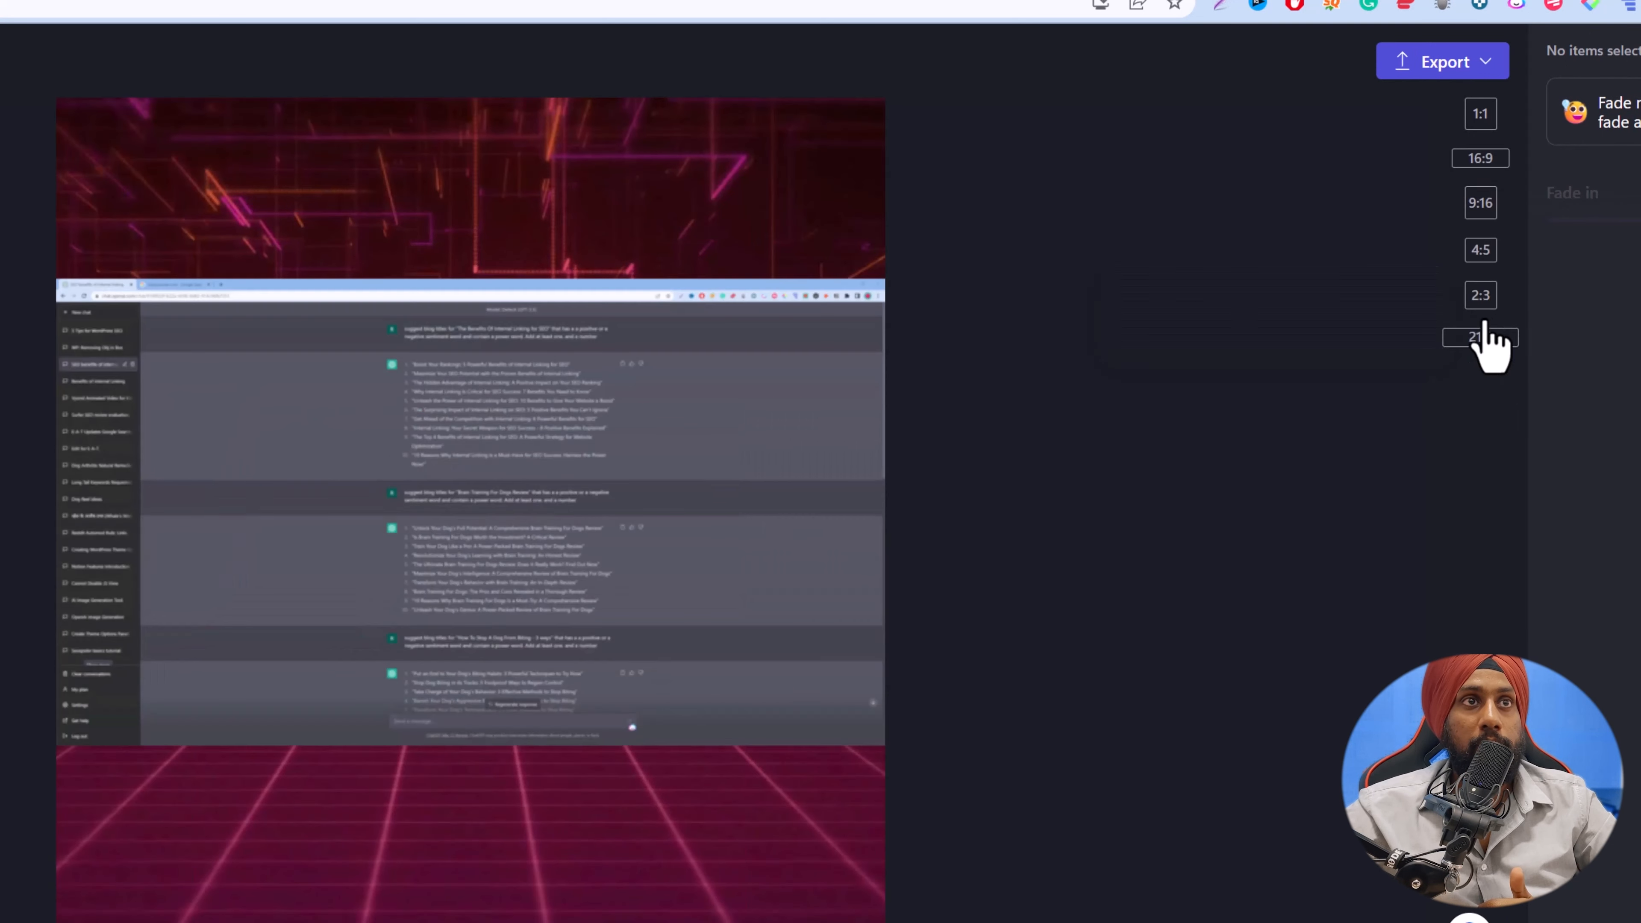
pyautogui.click(1481, 116)
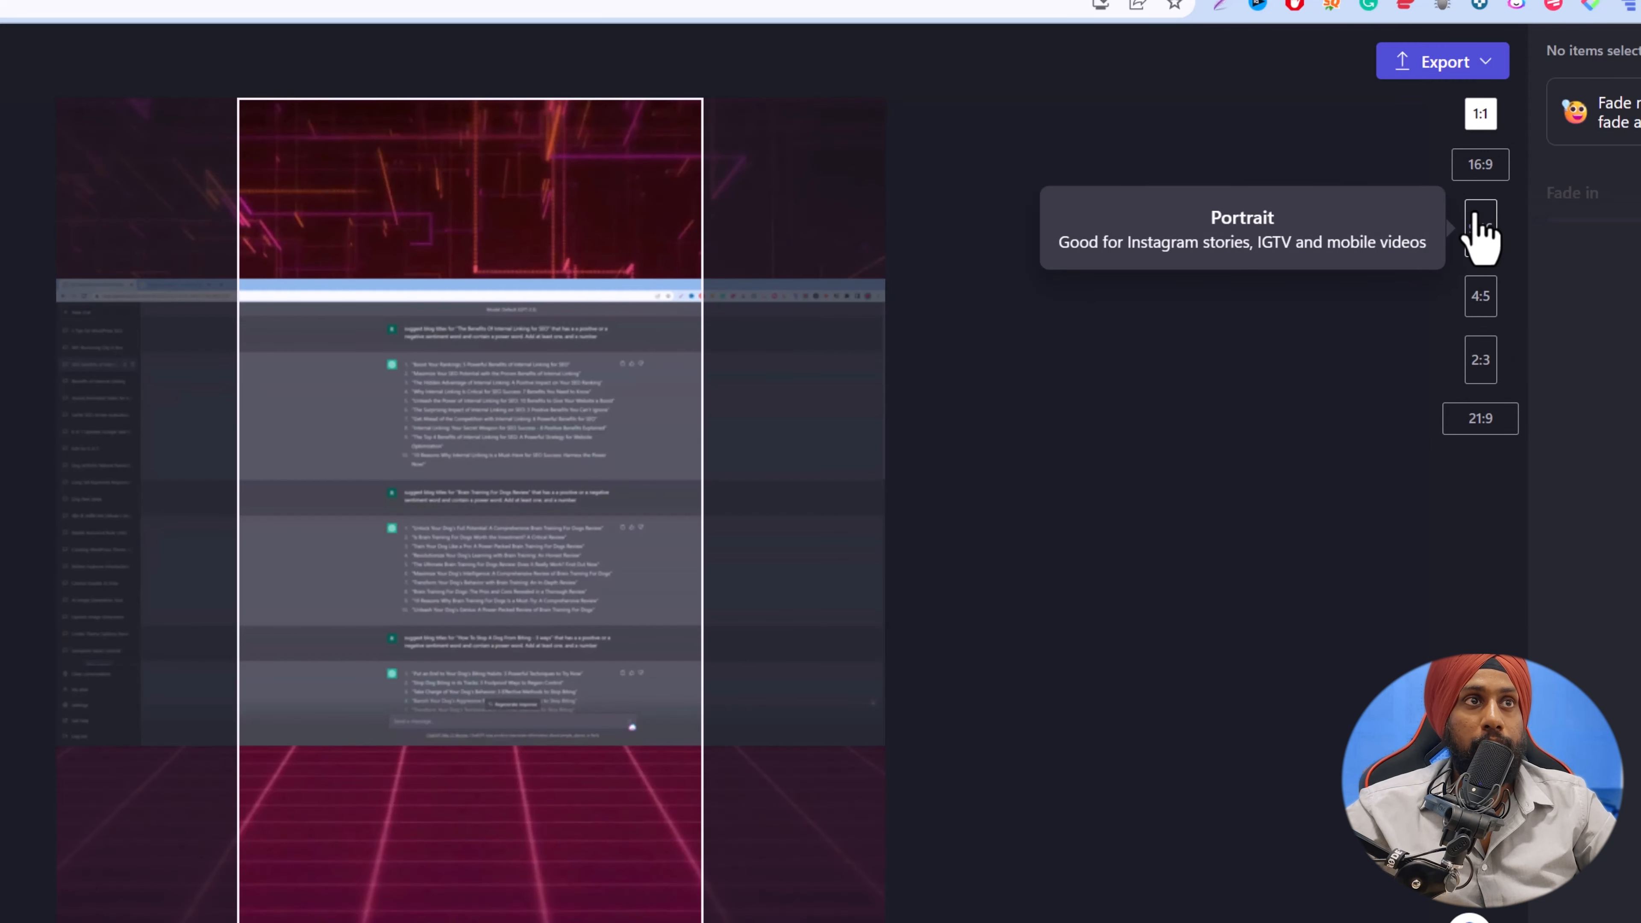
pyautogui.click(1480, 229)
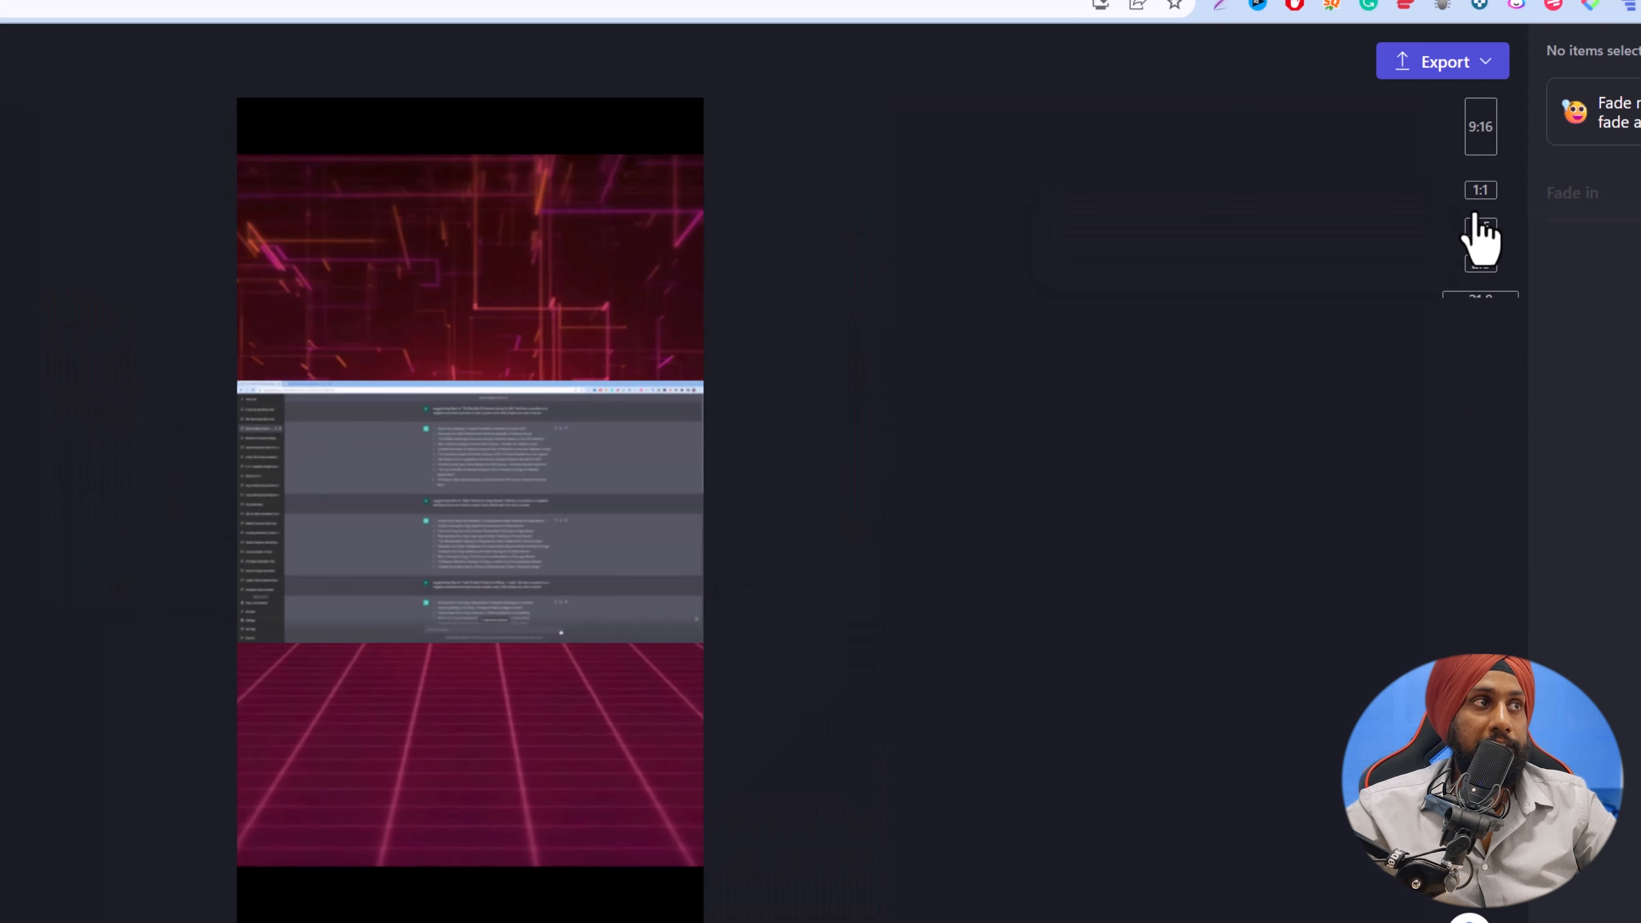
pyautogui.moveTo(1488, 165)
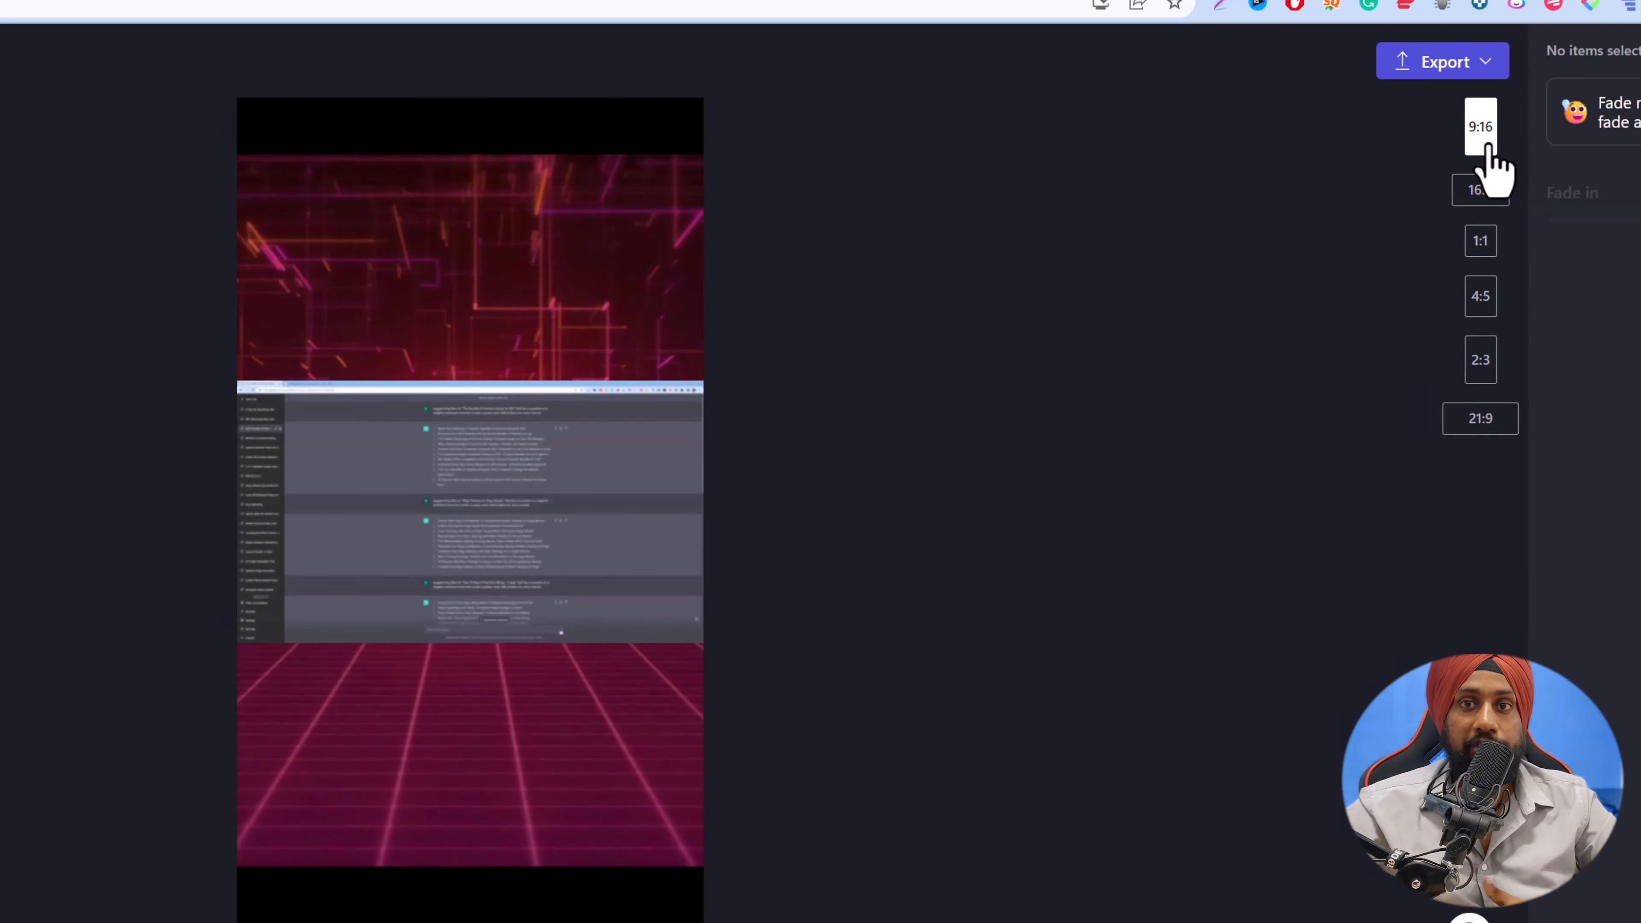